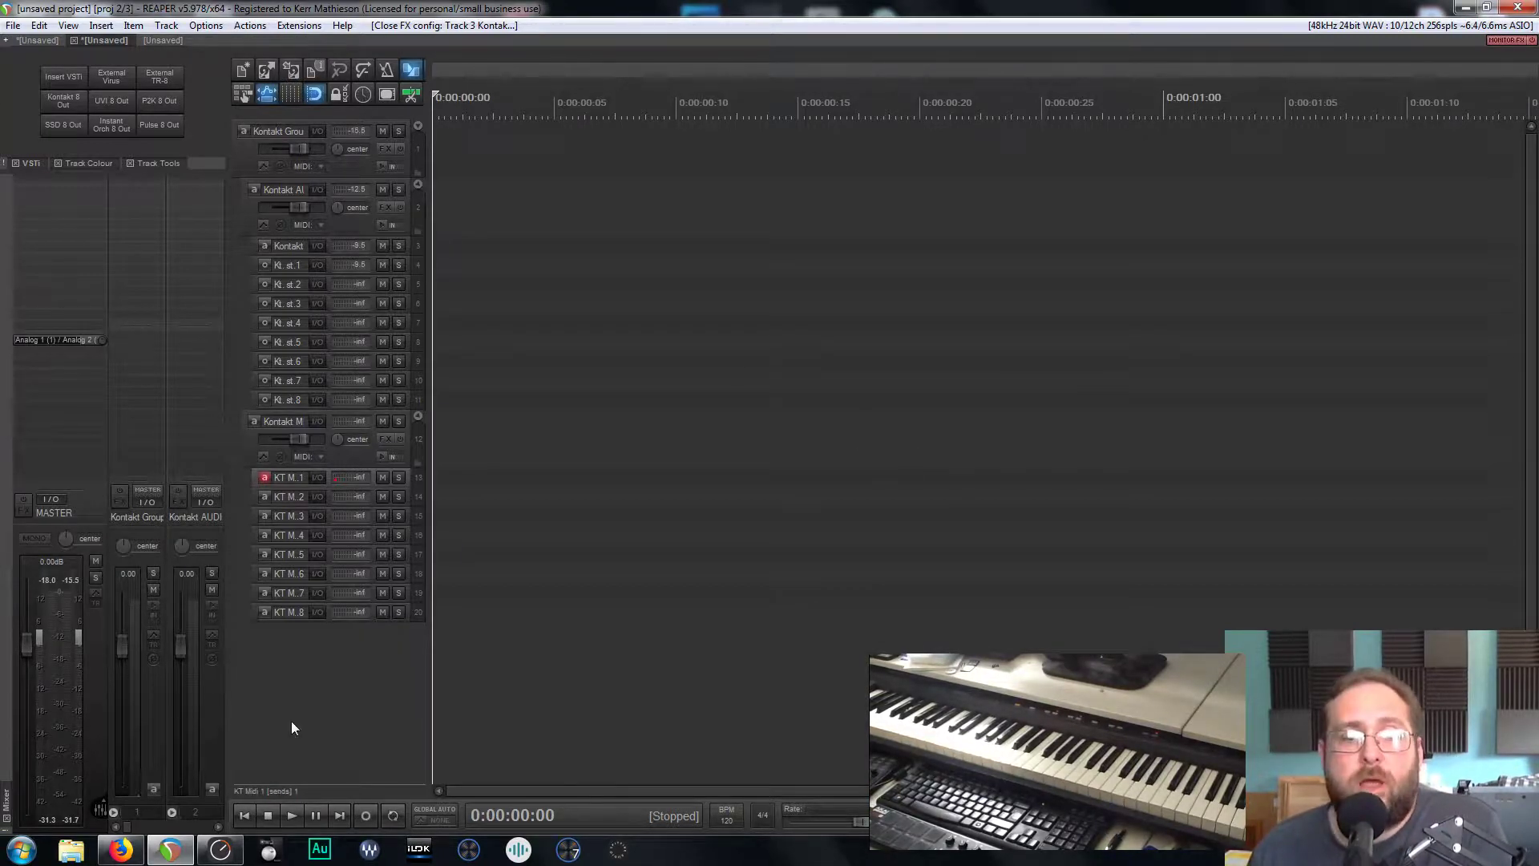
Open the Kontakt instrument on the Kontakt MASTER track and show the Ostinatum page of Albion ONE Strings.
click(218, 827)
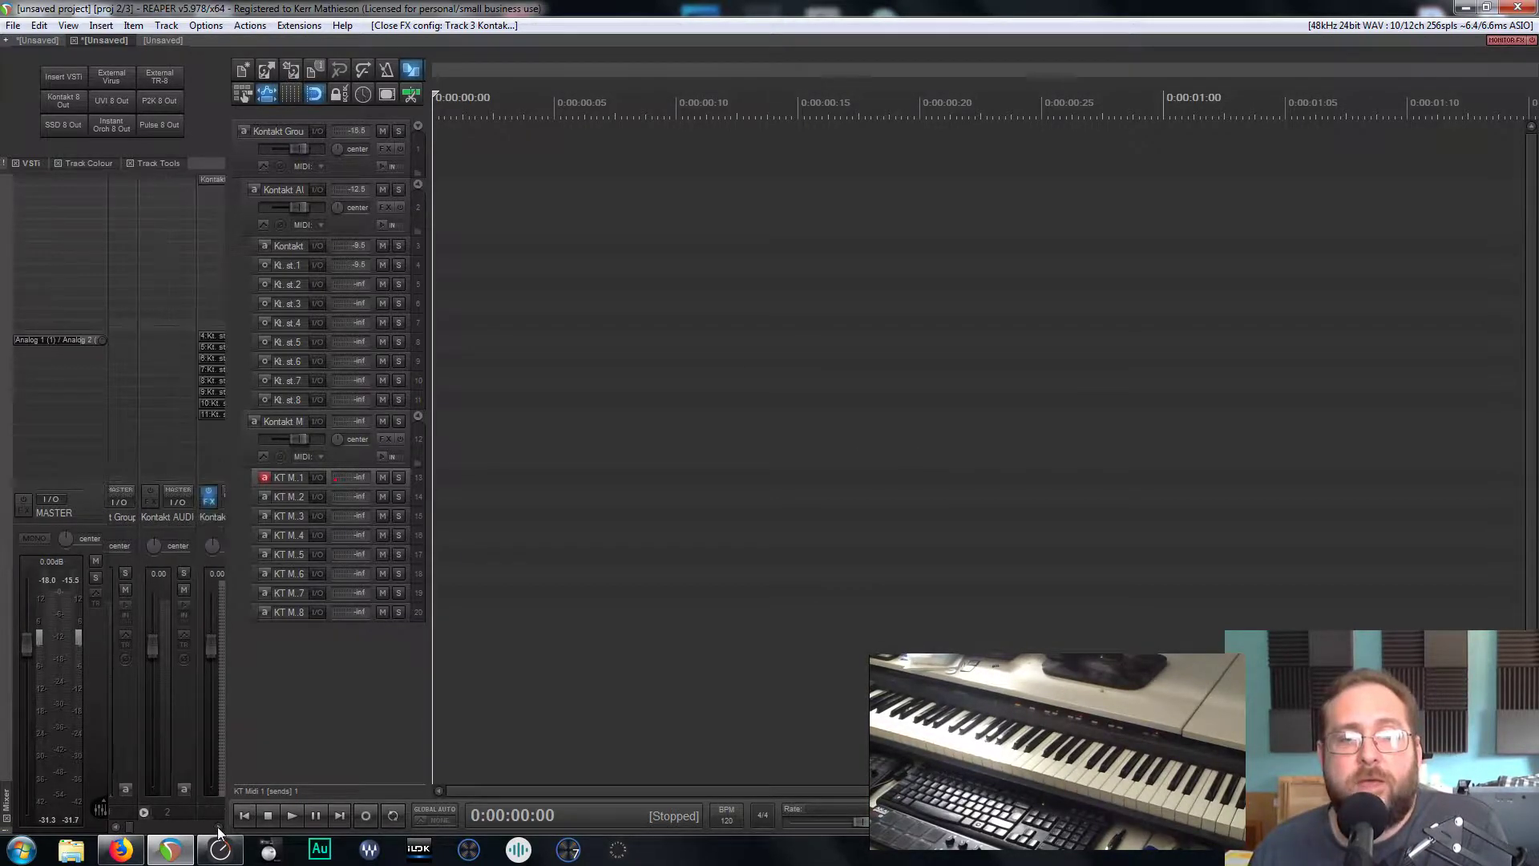
click(157, 180)
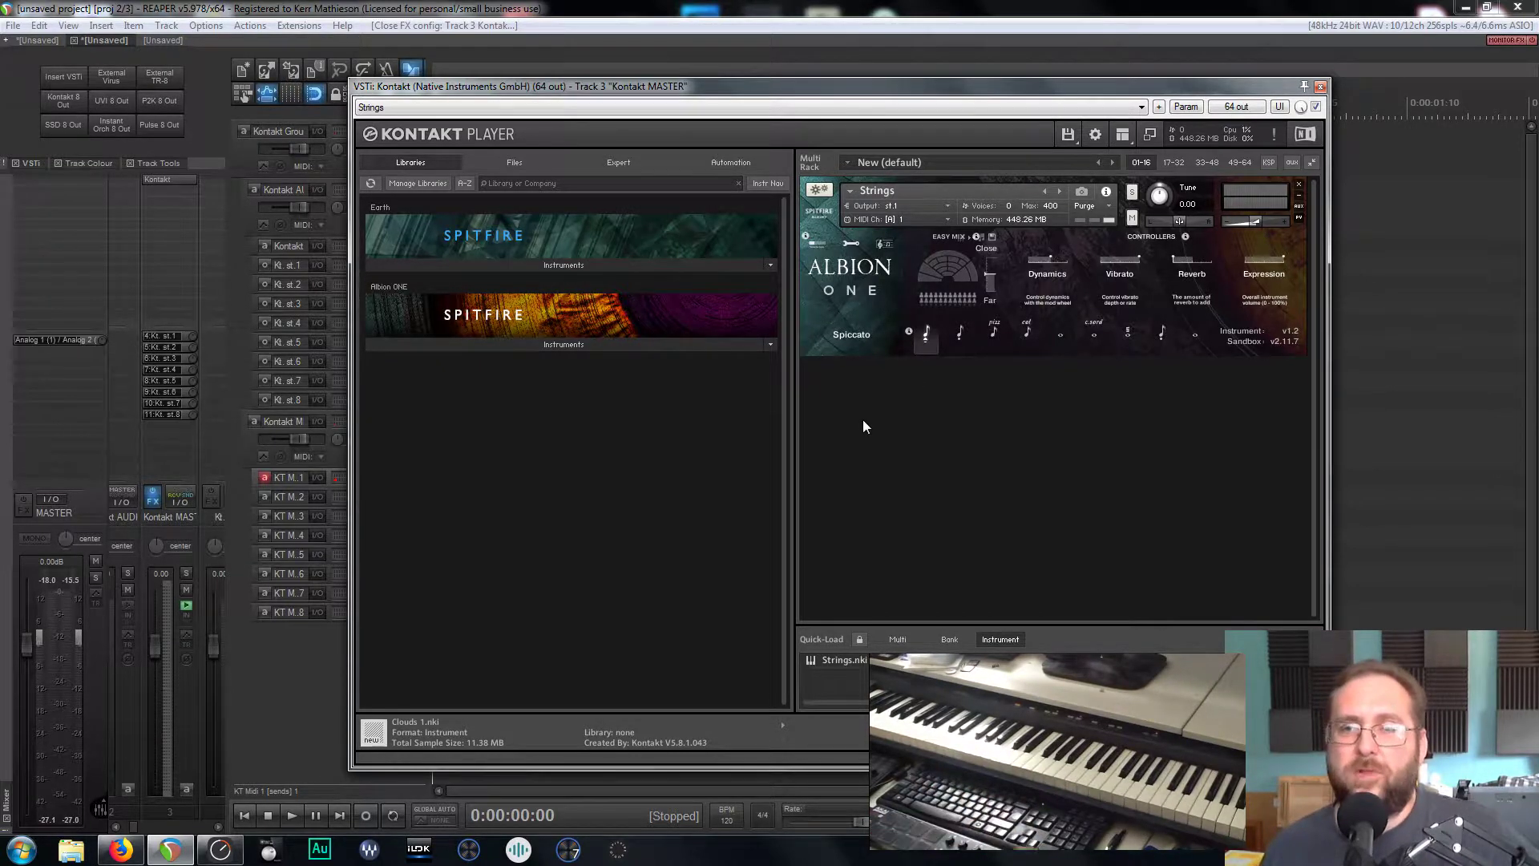
click(885, 246)
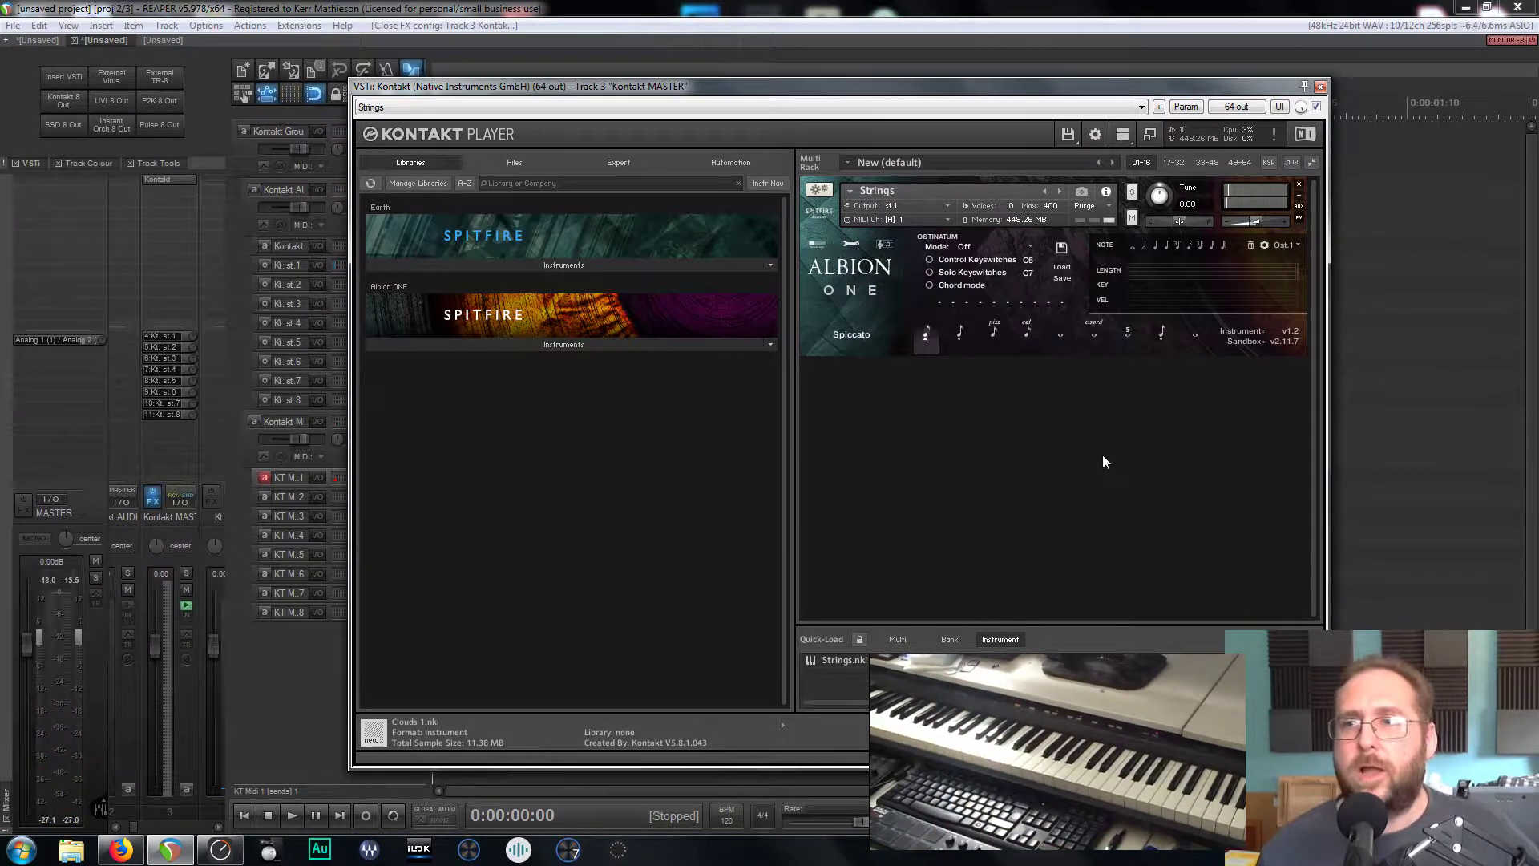
Fill the empty Ost.1 pattern with twelve notes of the same length, using the fifth note value.
click(1176, 245)
click(1176, 245)
click(1176, 245)
click(1176, 245)
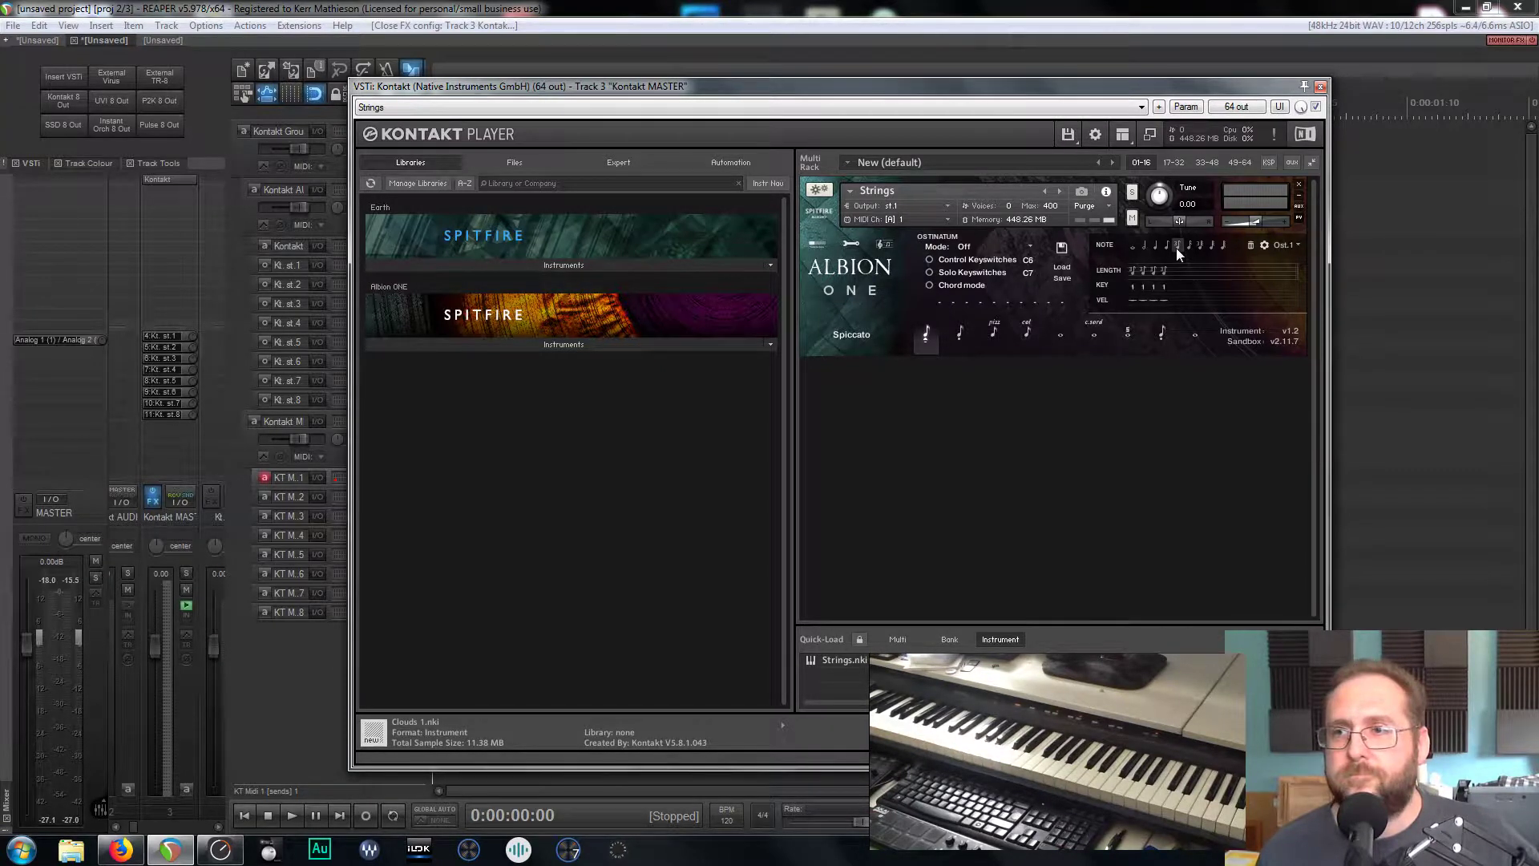
click(1176, 246)
click(1176, 246)
click(1176, 246)
click(1176, 246)
click(1176, 246)
click(1175, 248)
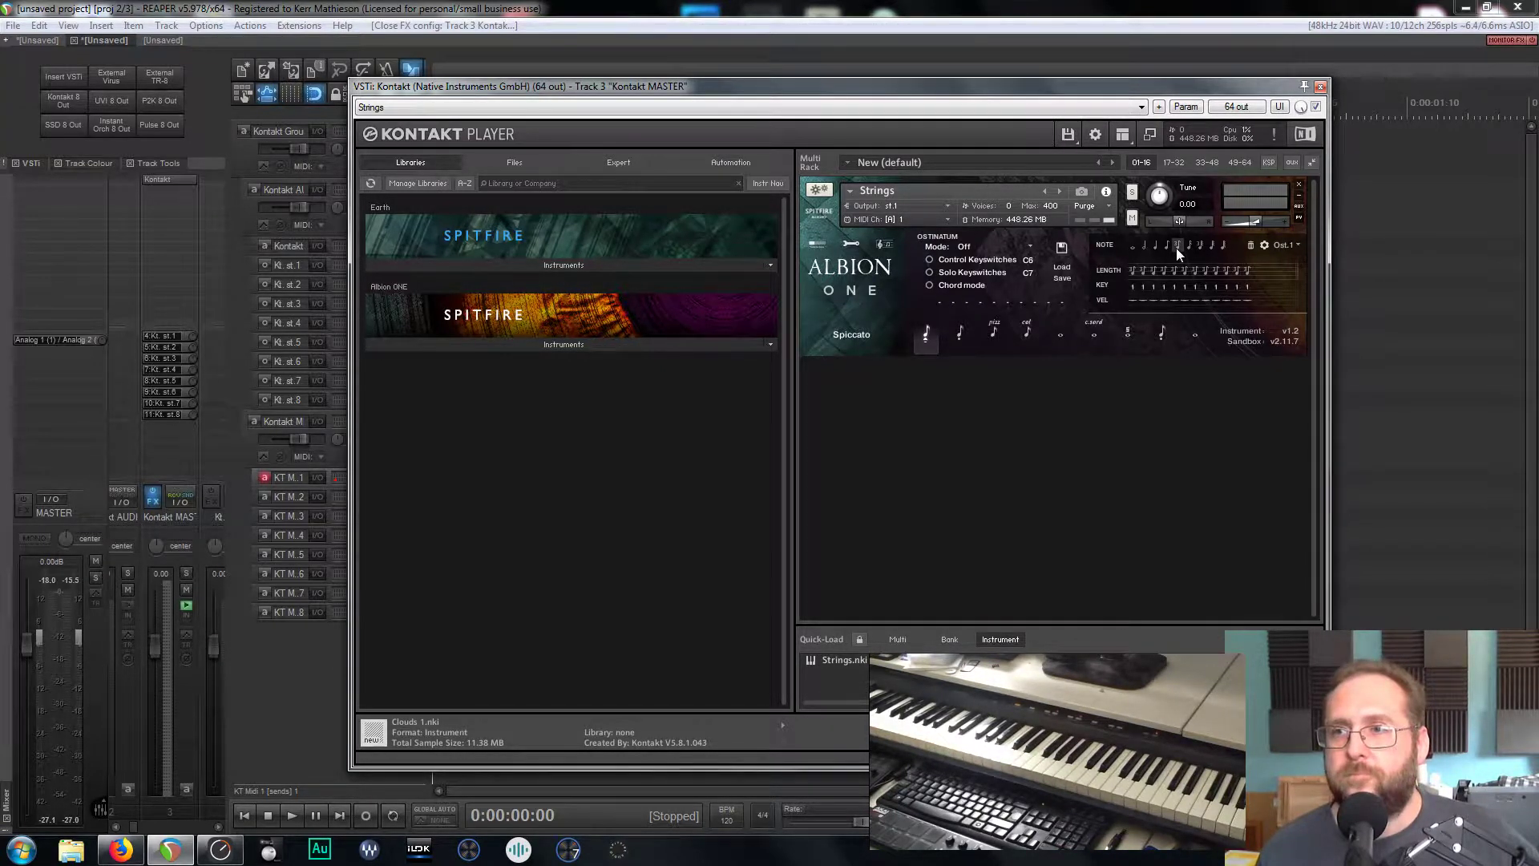
click(1176, 247)
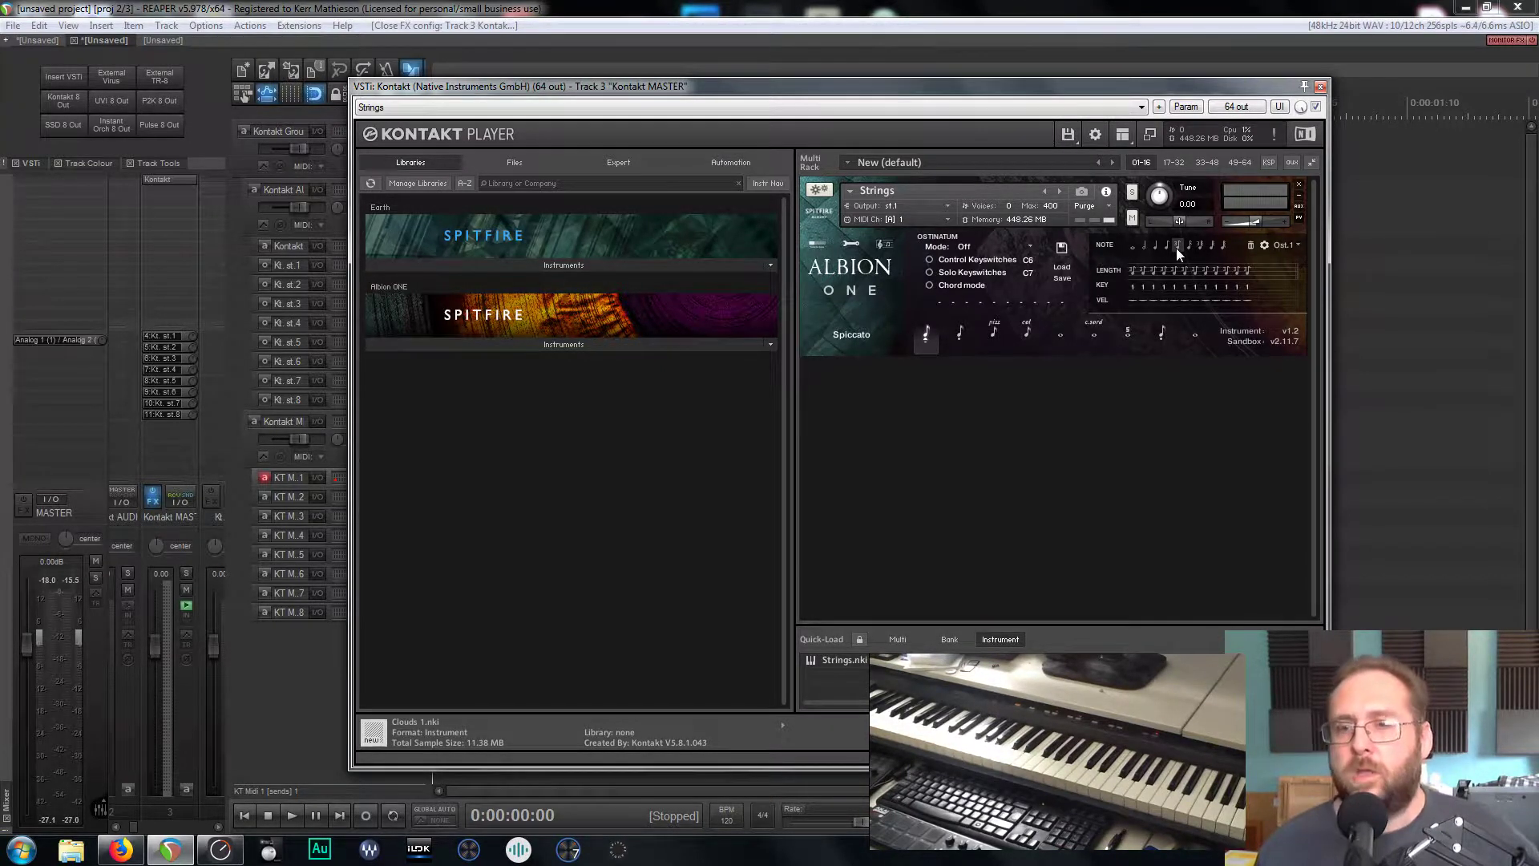
Set the ostinato mode to Ascending and the key numbers of the twelve notes to a repeating 1-2-3 sequence.
click(980, 247)
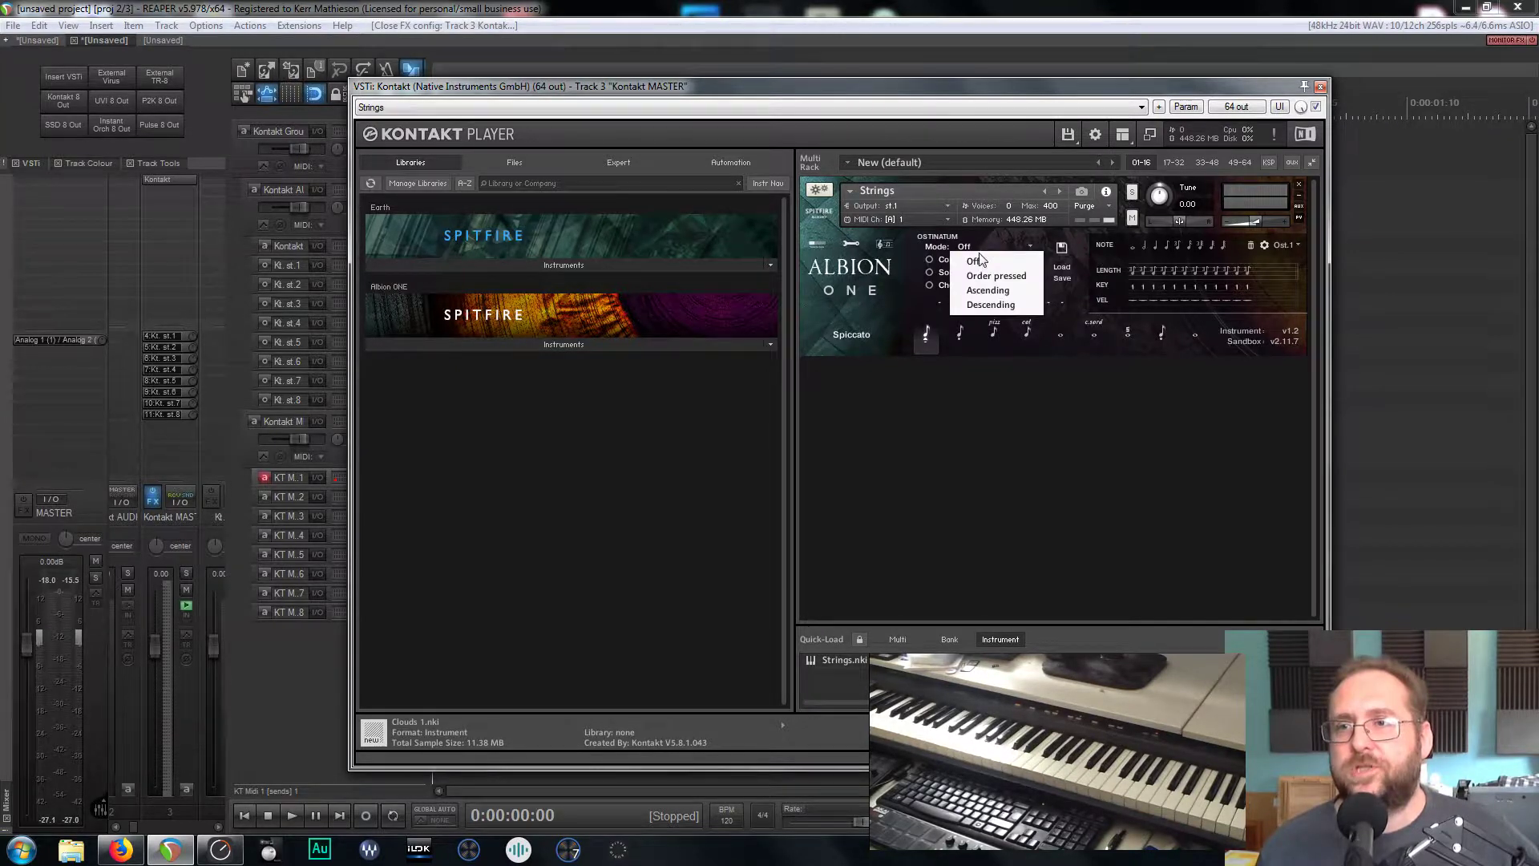
click(994, 292)
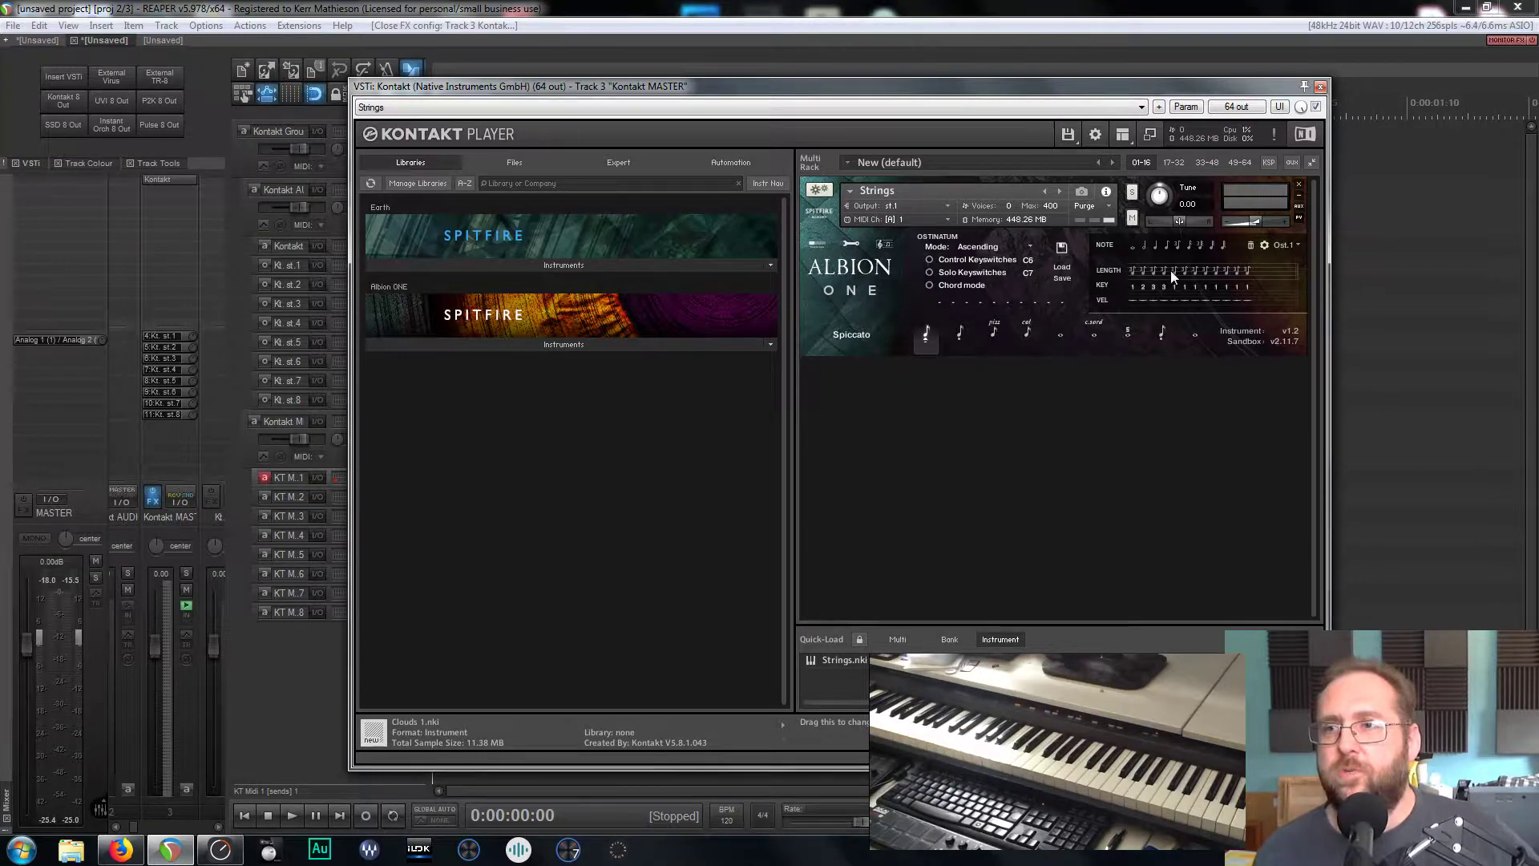
drag(1169, 285, 1167, 295)
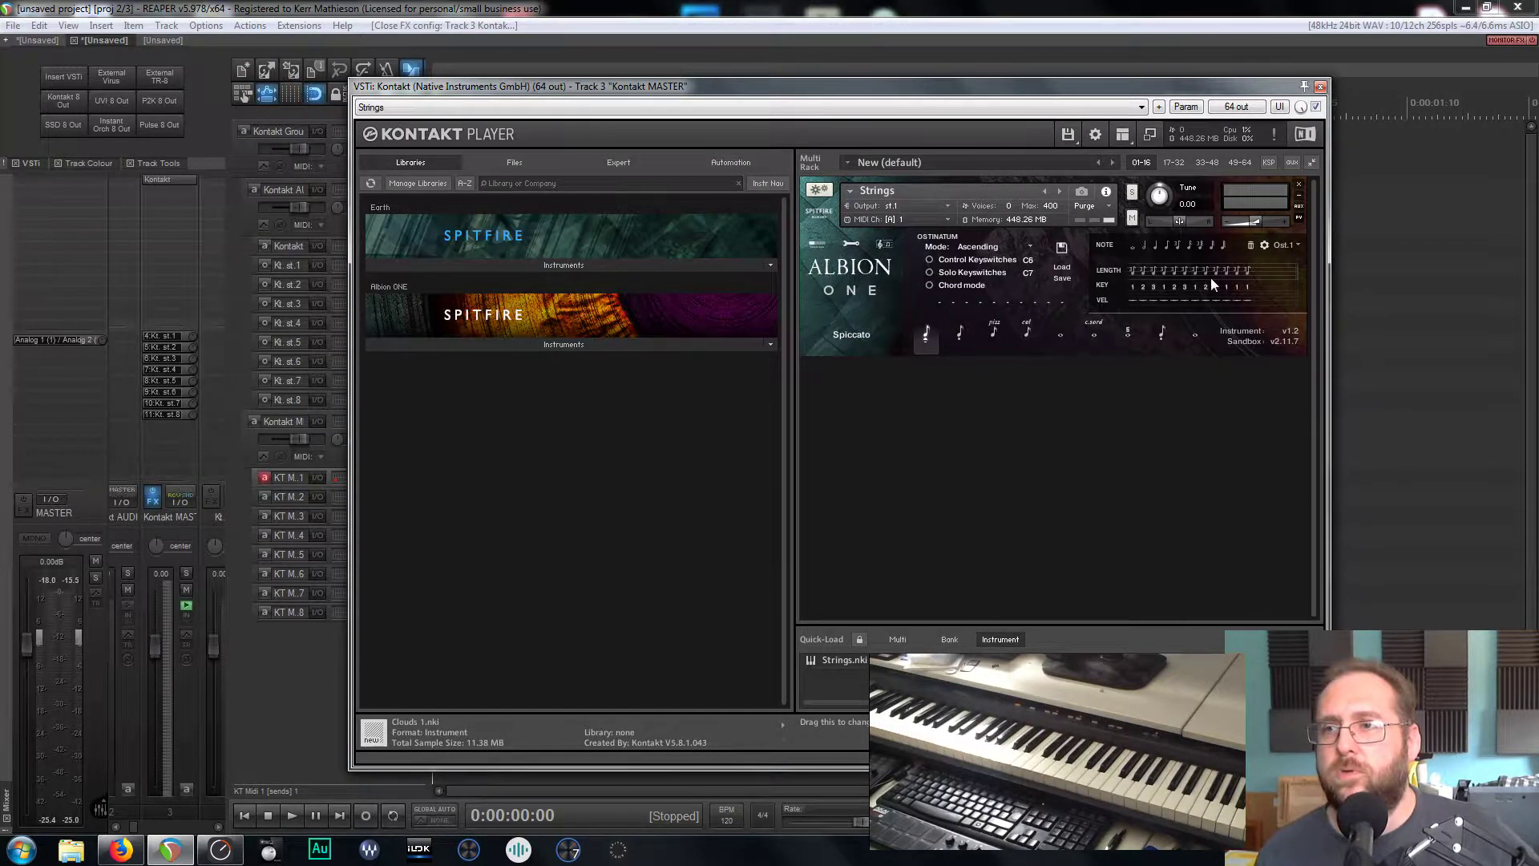
drag(1211, 278, 1210, 274)
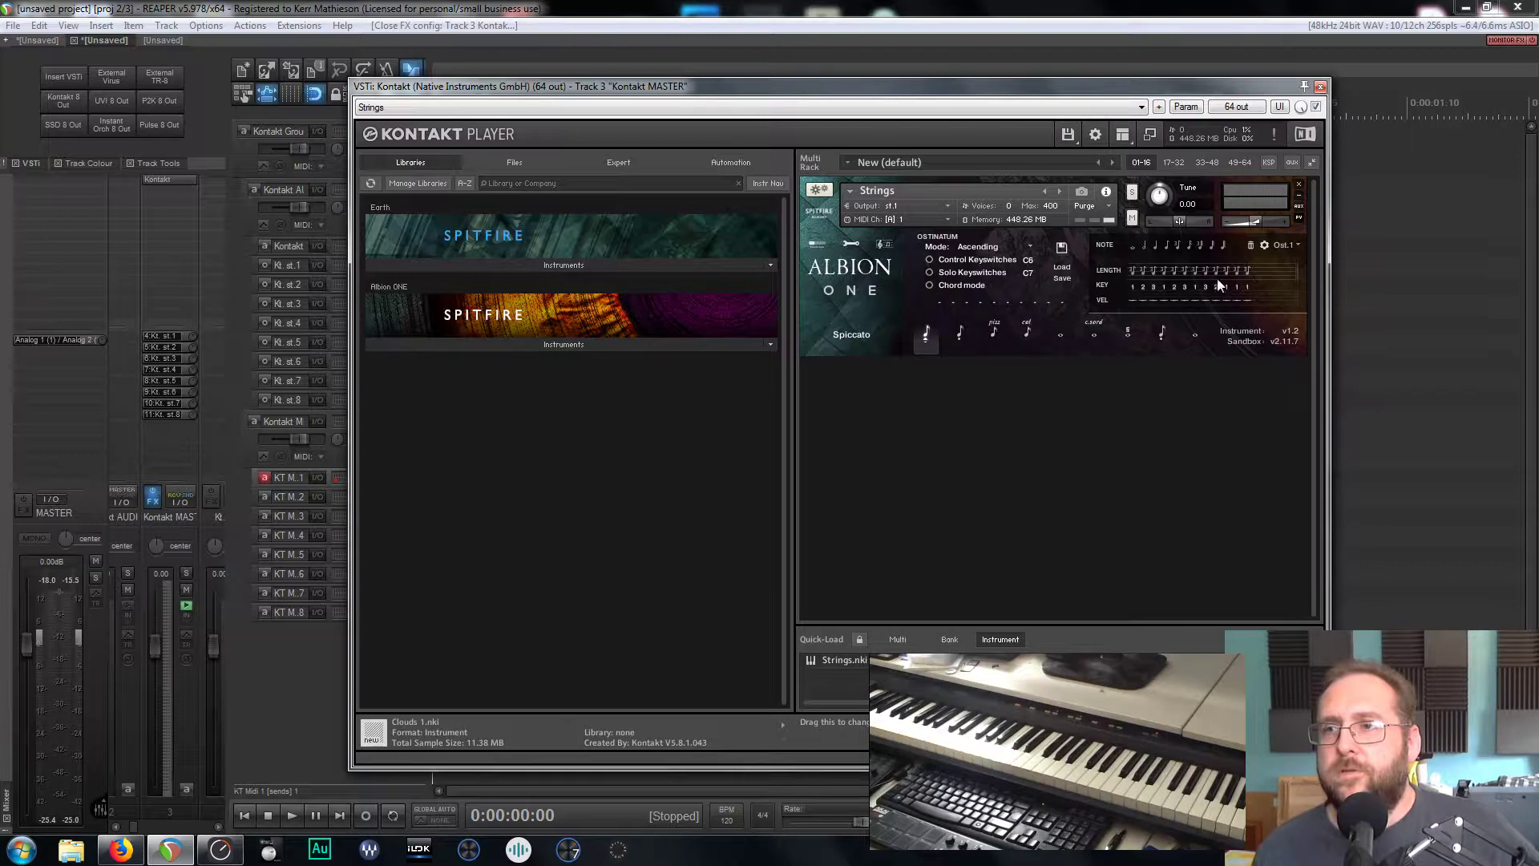
mouse_move(1211, 277)
mouse_down()
mouse_move(1206, 292)
mouse_move(1239, 275)
mouse_up()
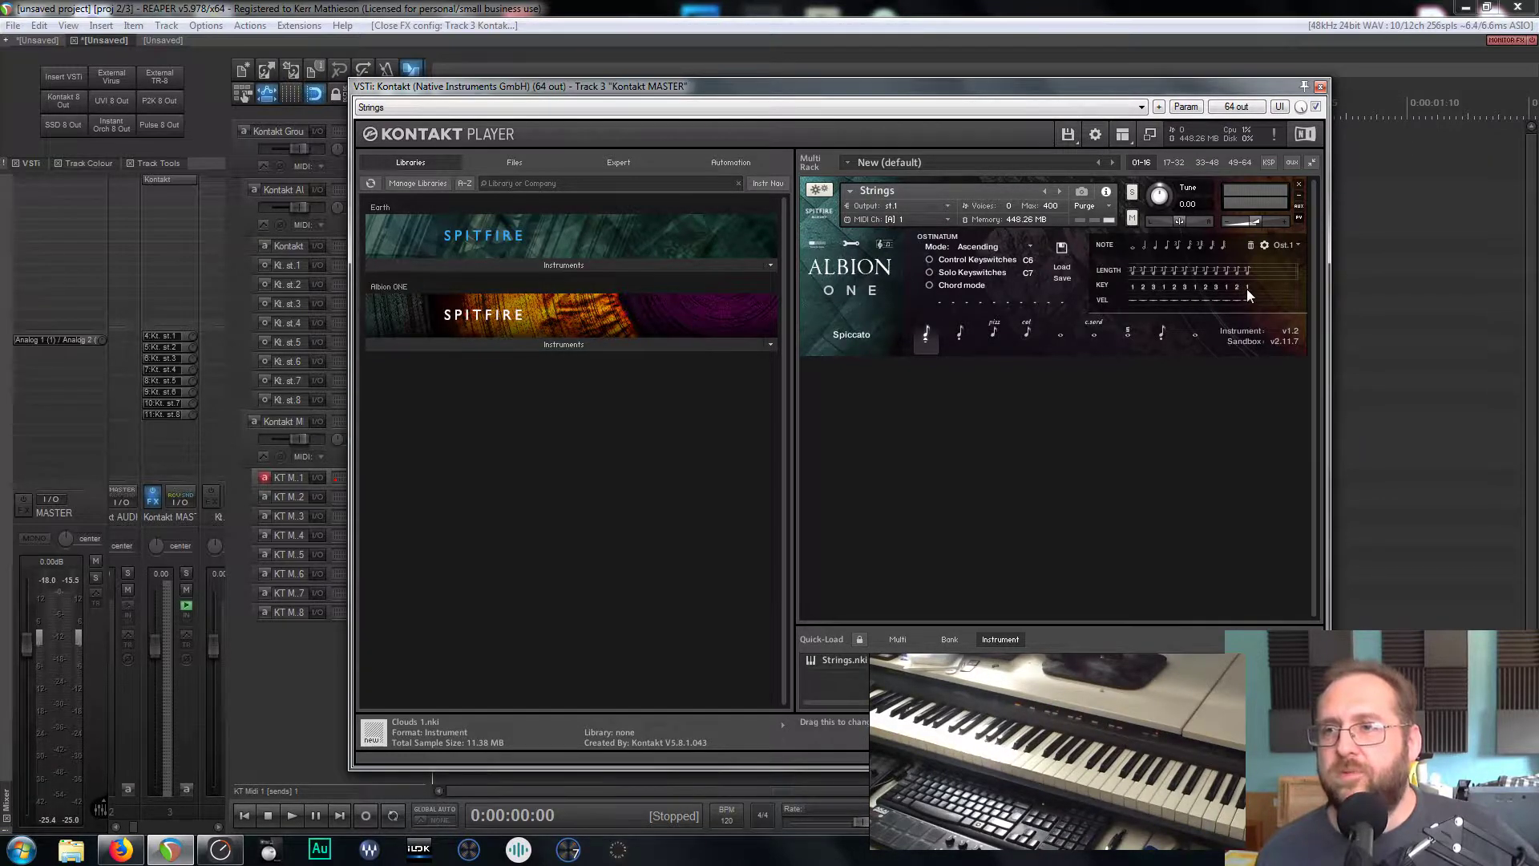
drag(1248, 288, 1252, 277)
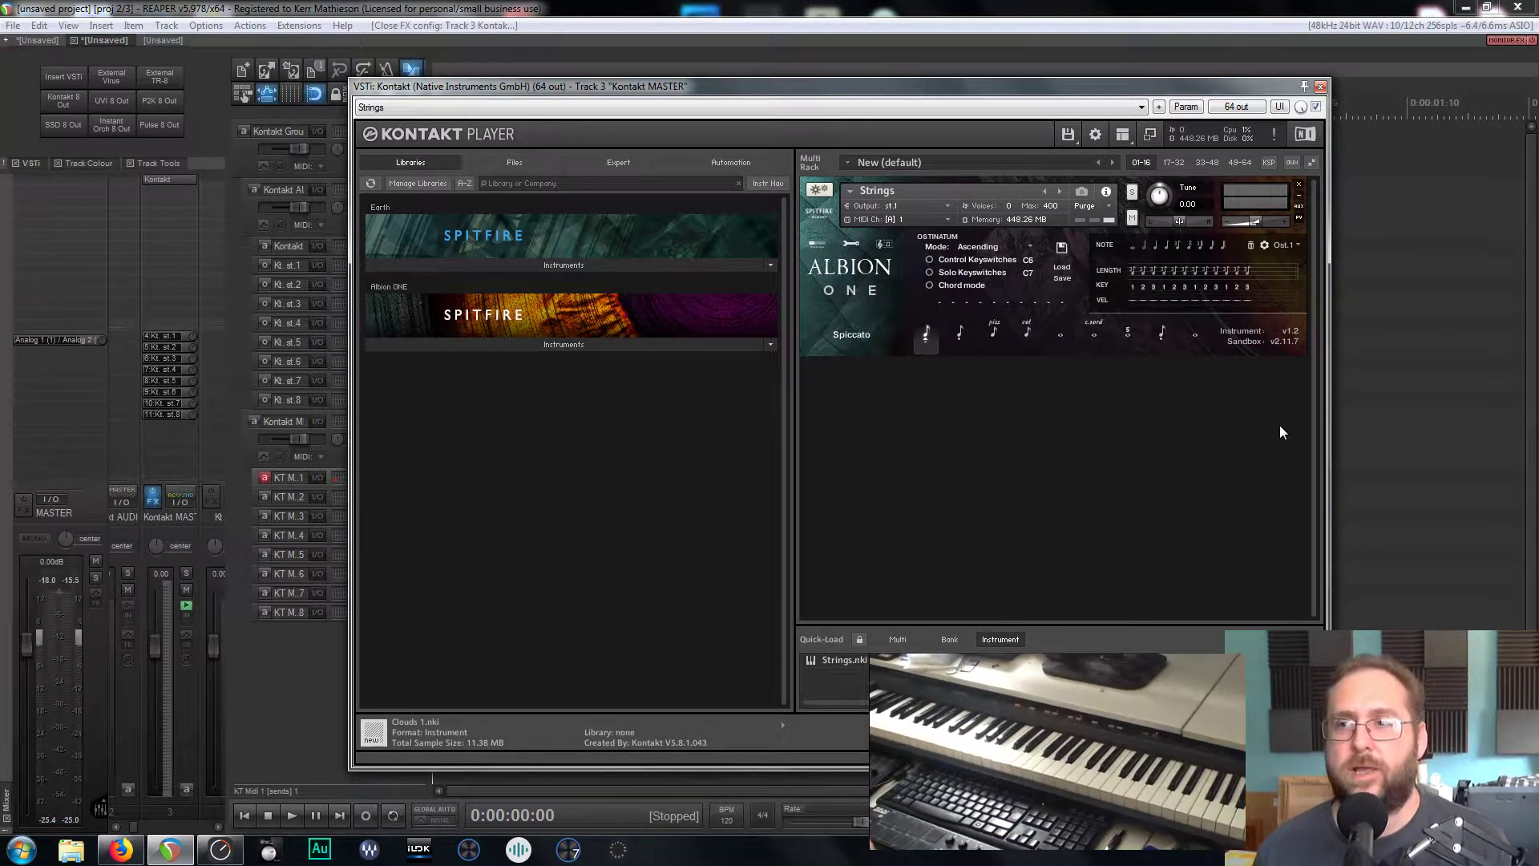
Switch the ostinato mode to Descending.
click(1029, 248)
click(1015, 307)
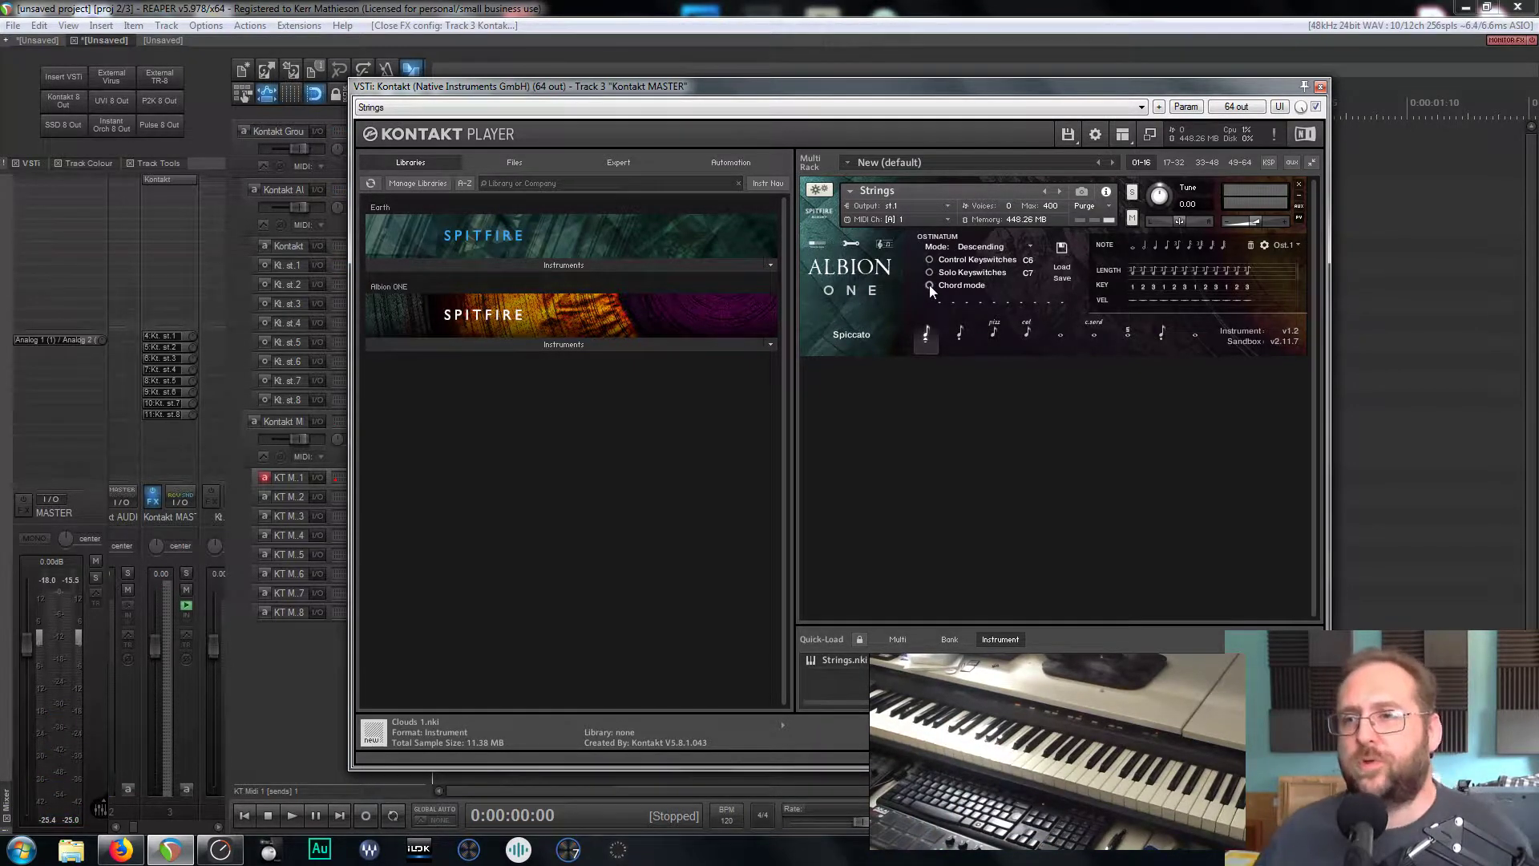
click(1029, 247)
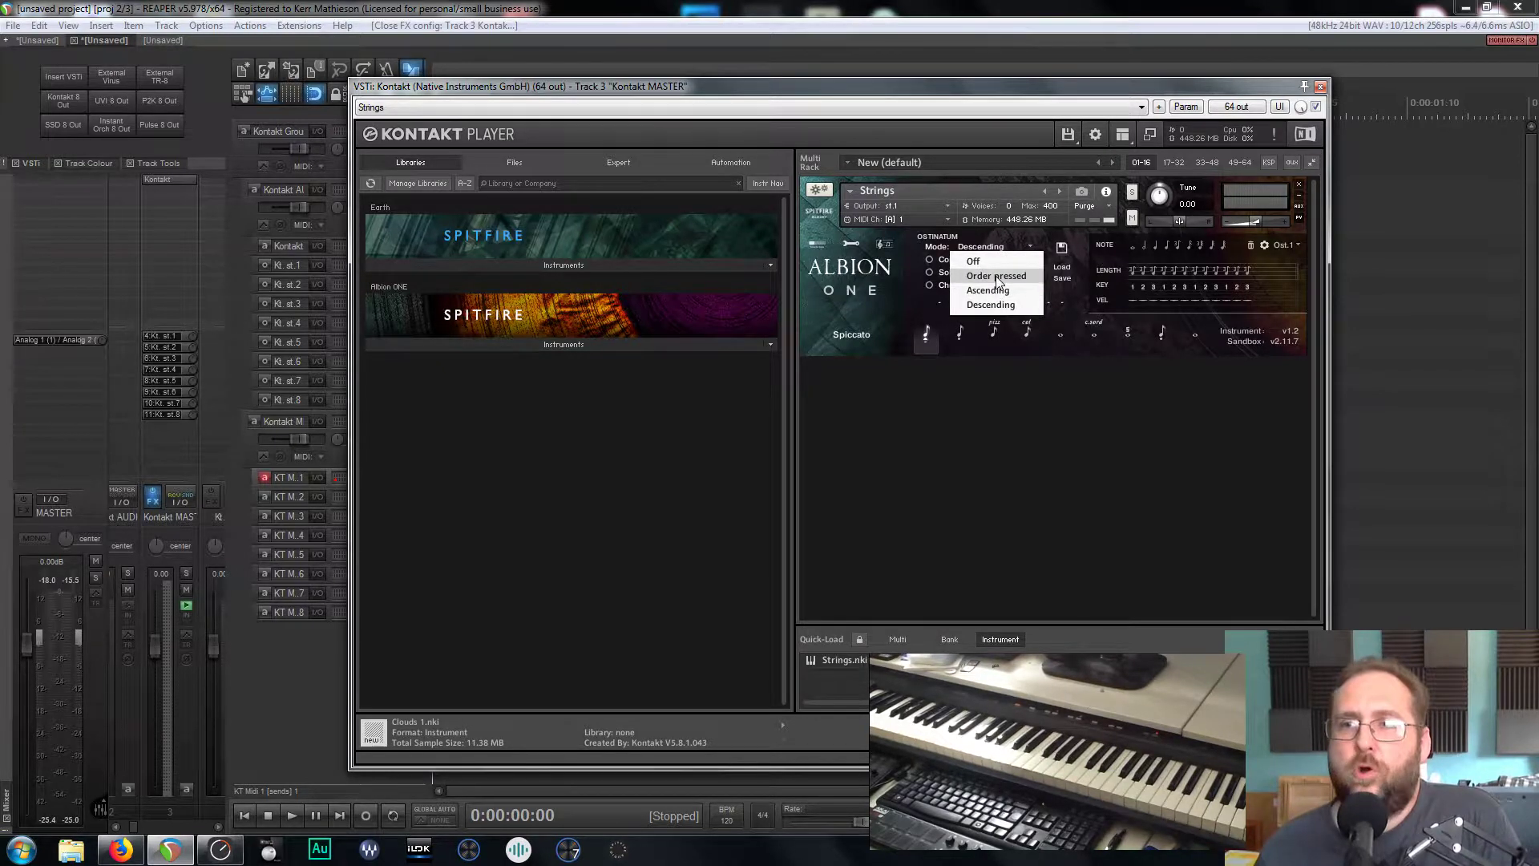
click(994, 305)
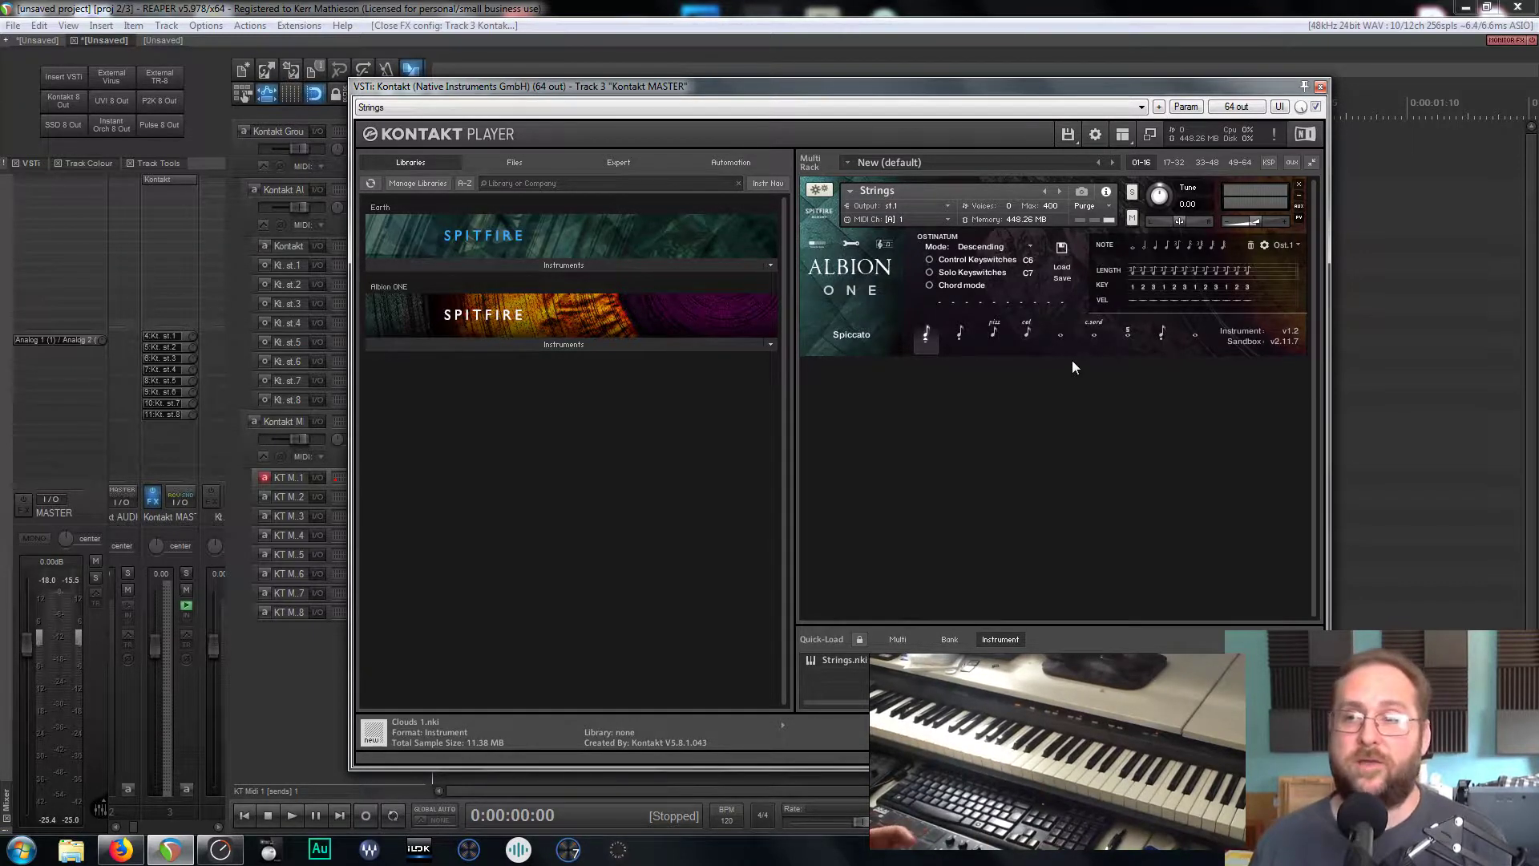
Change the key numbers of the twelve-note pattern to a repeating 1-2-3-4 sequence.
mouse_move(1166, 287)
mouse_down()
mouse_move(1171, 267)
mouse_move(1176, 292)
mouse_up()
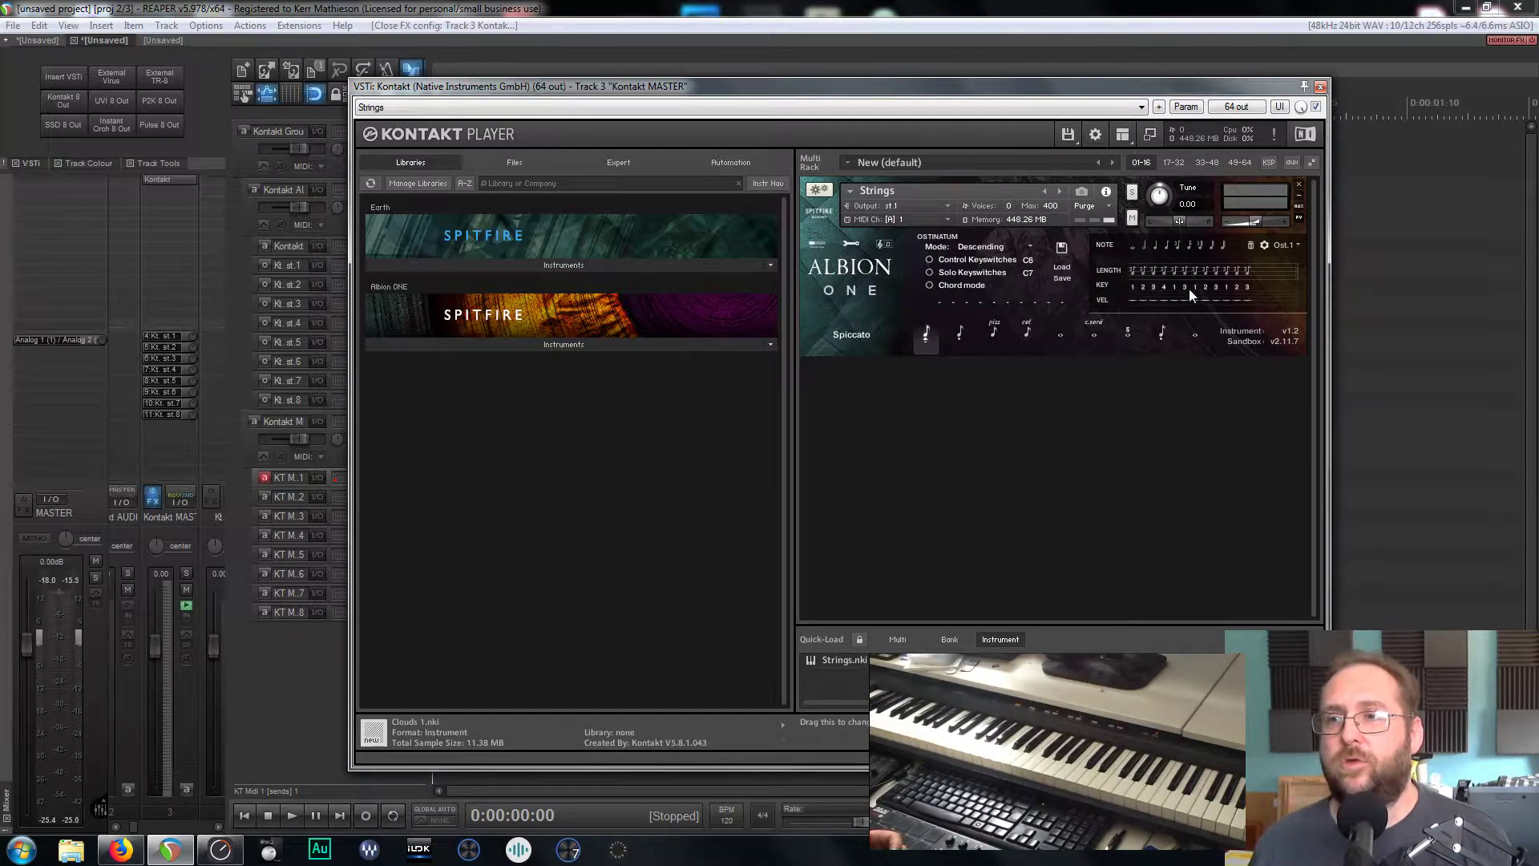
click(1186, 289)
click(1195, 287)
drag(1209, 286, 1210, 272)
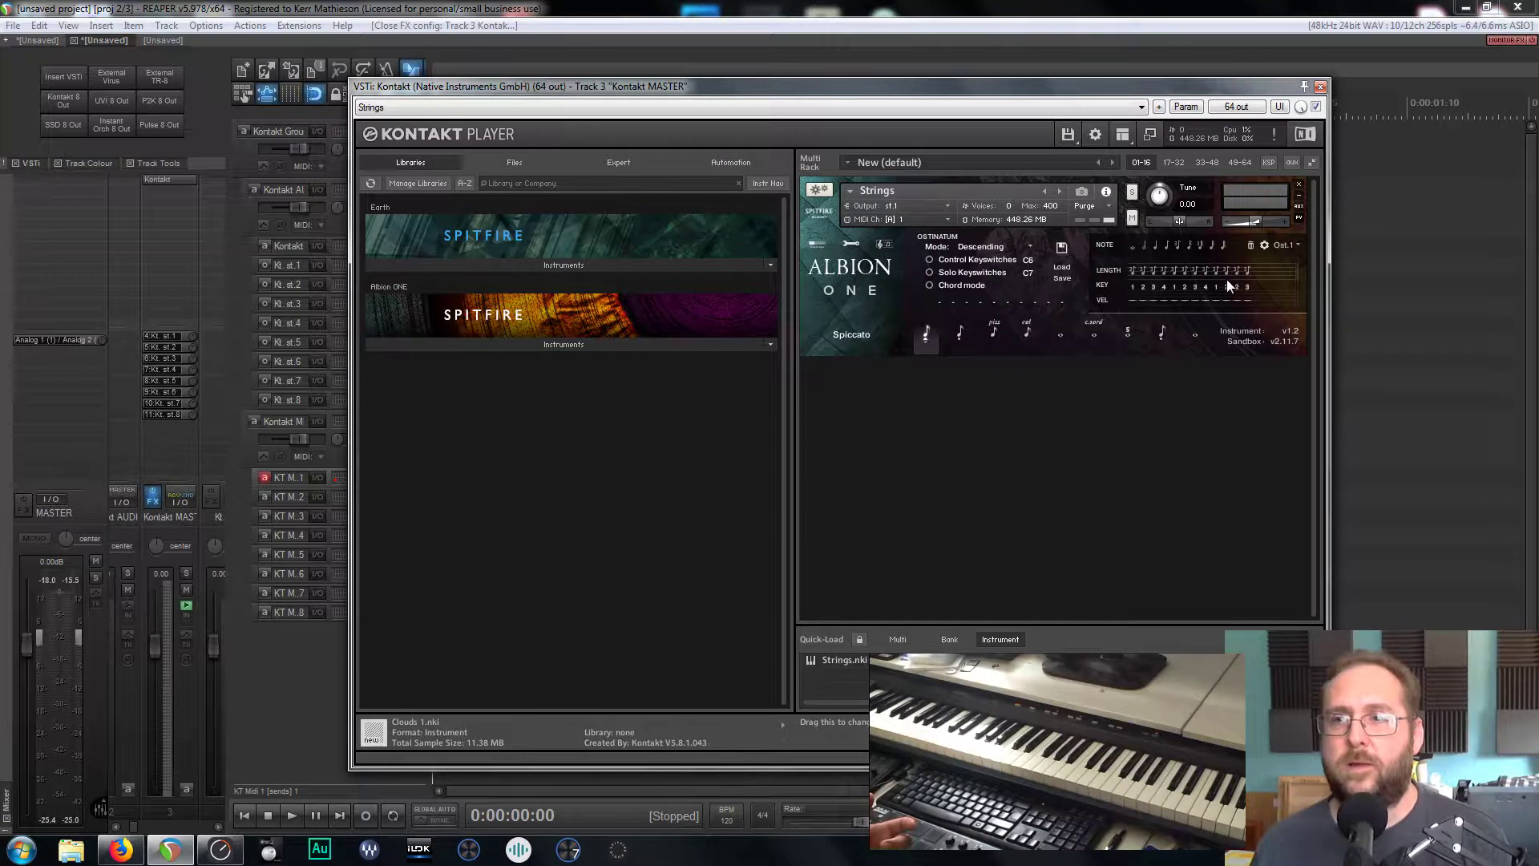
drag(1234, 286, 1249, 279)
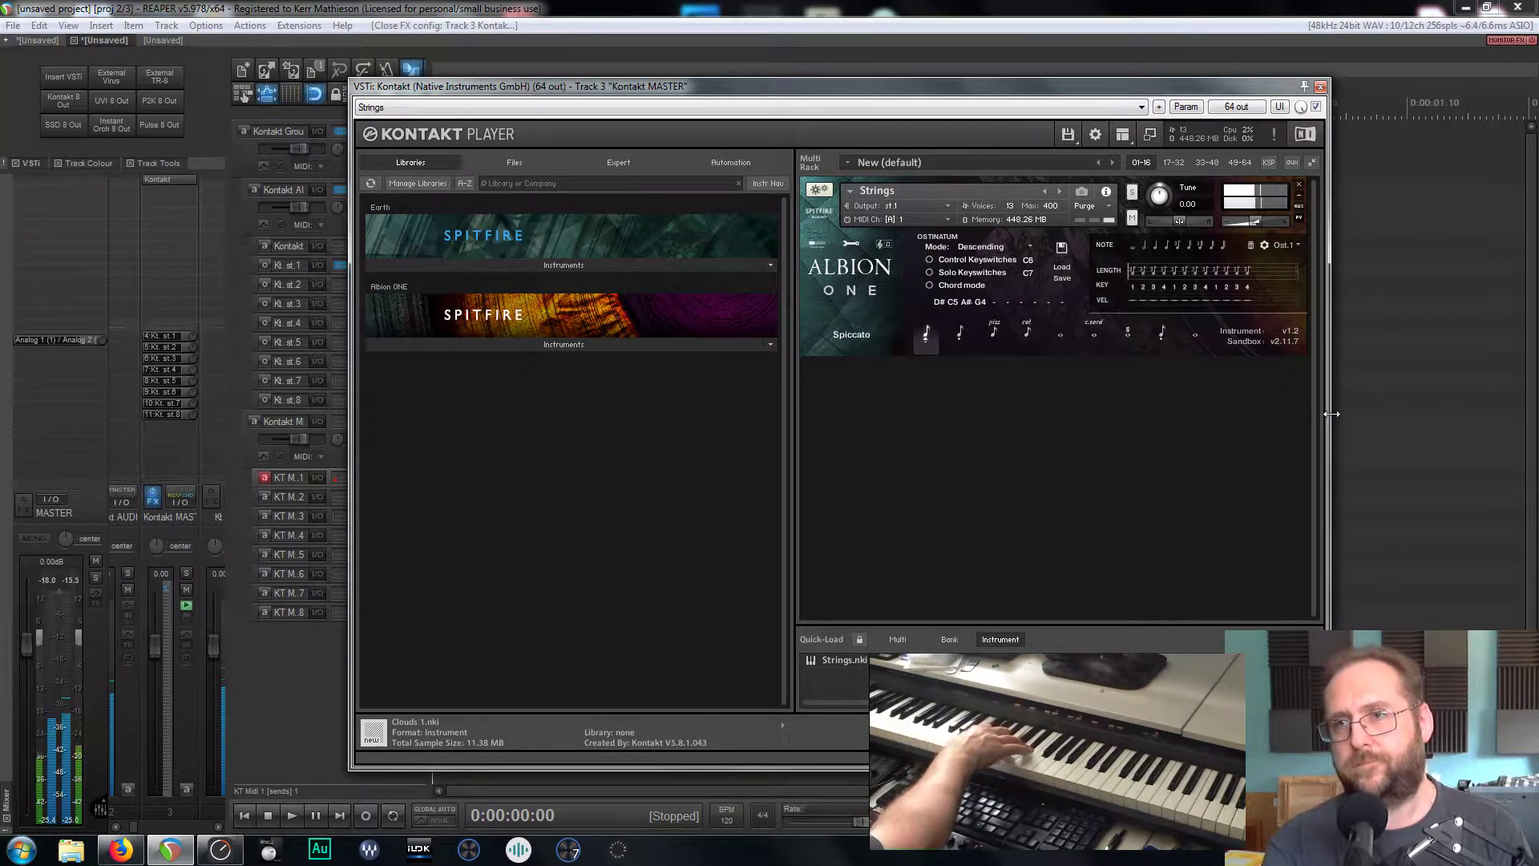
Set the ostinato mode to Order pressed and return the pattern's key numbers to a repeating 1-2-3 sequence.
click(1029, 245)
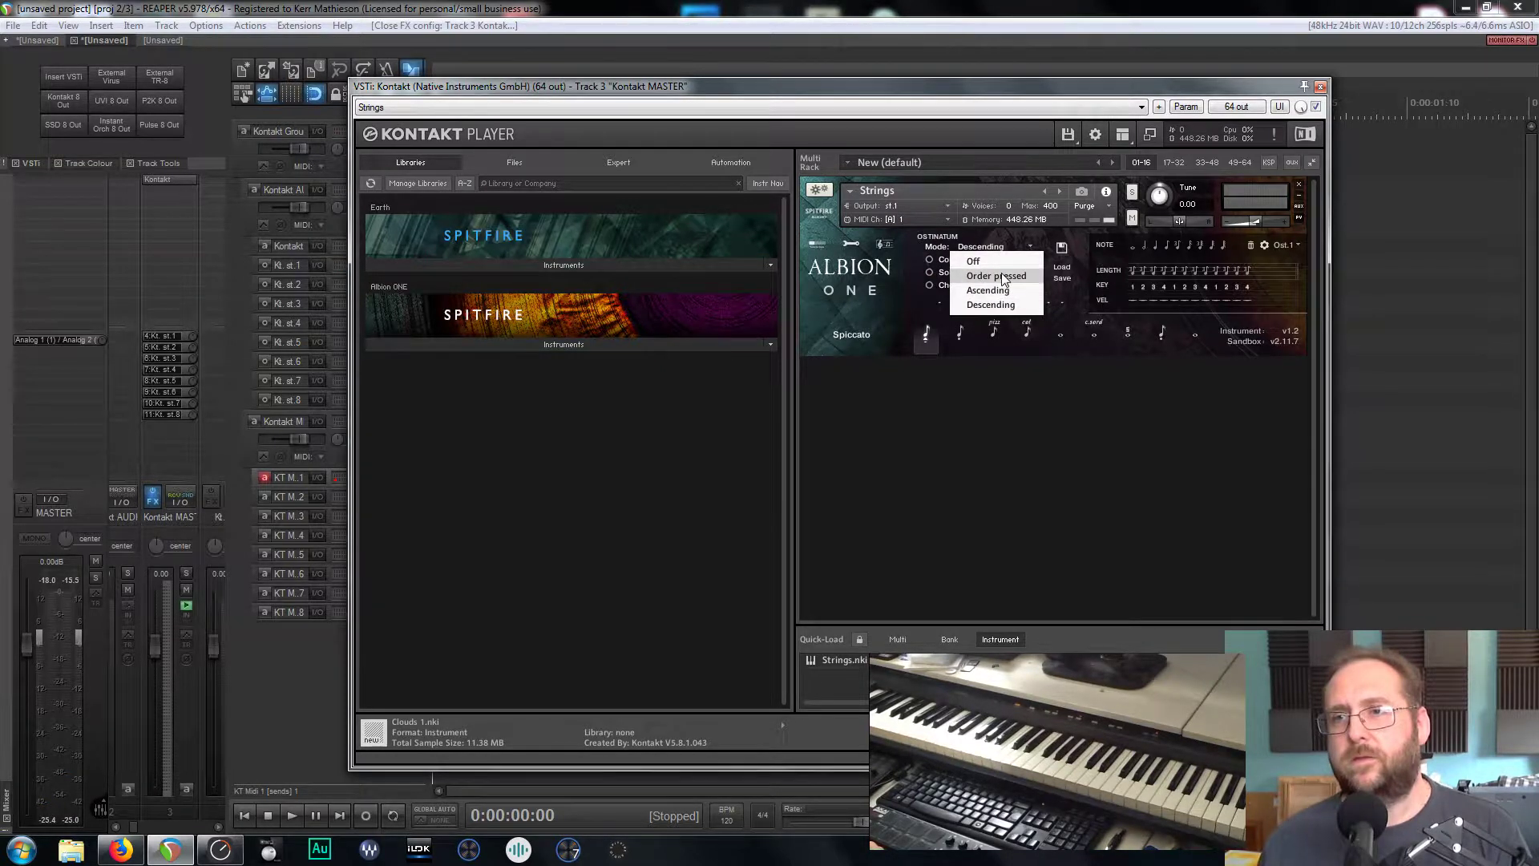
click(1002, 276)
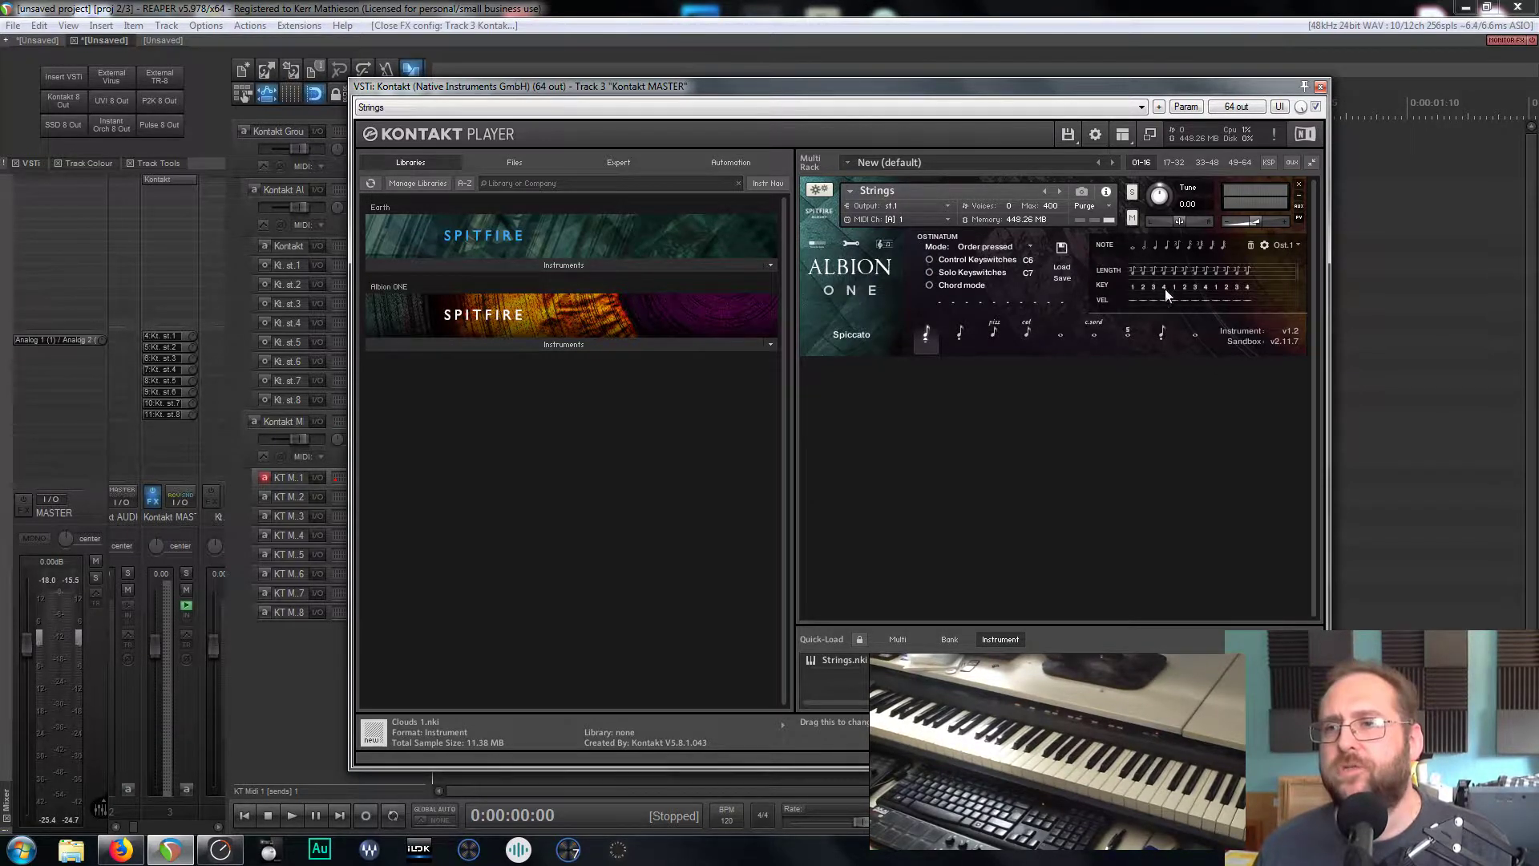
drag(1164, 289, 1166, 301)
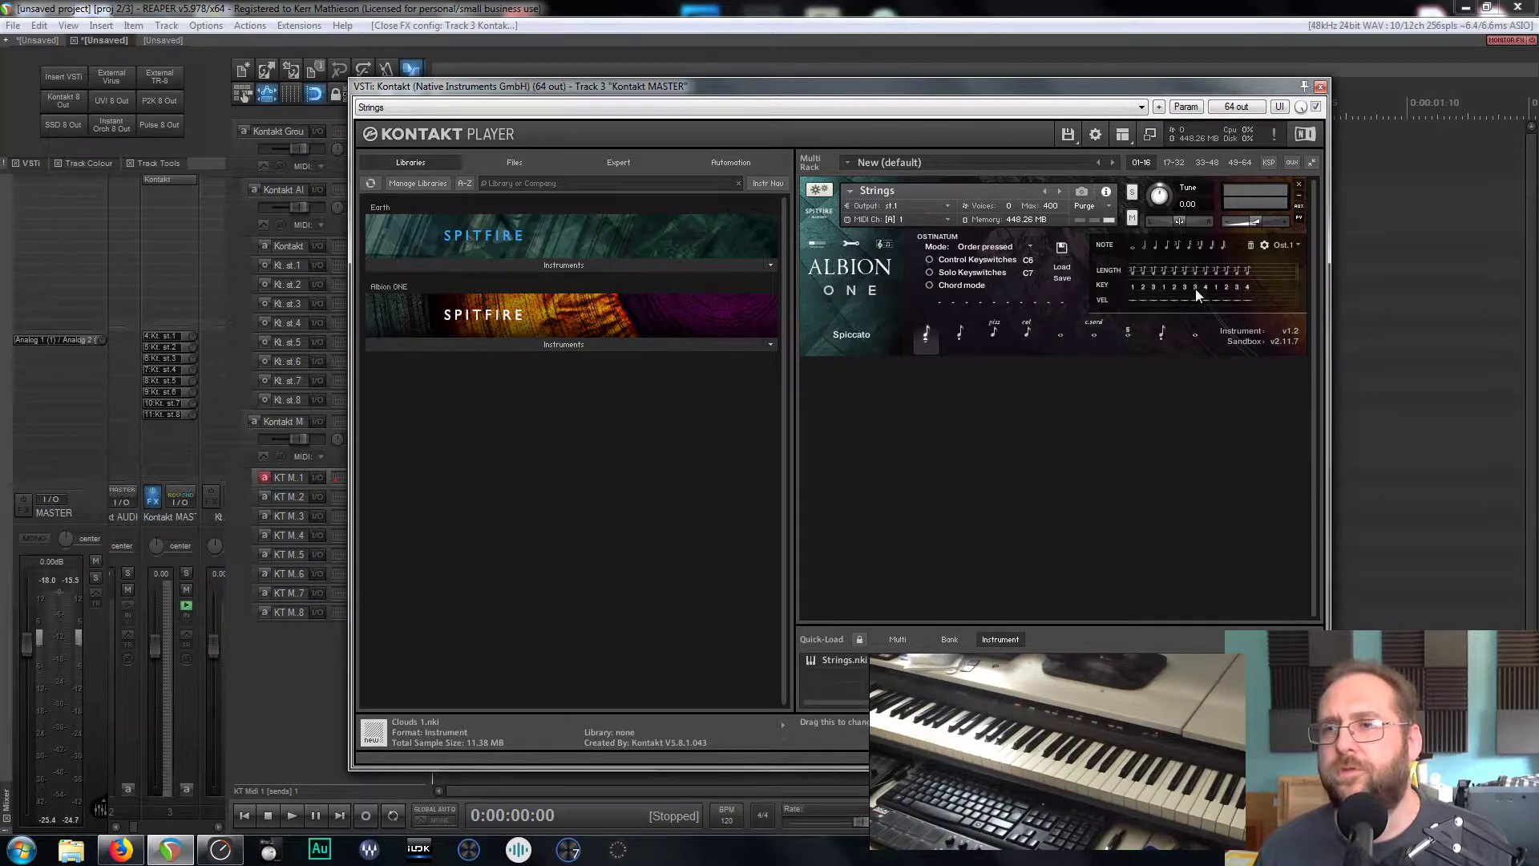
drag(1195, 289, 1204, 301)
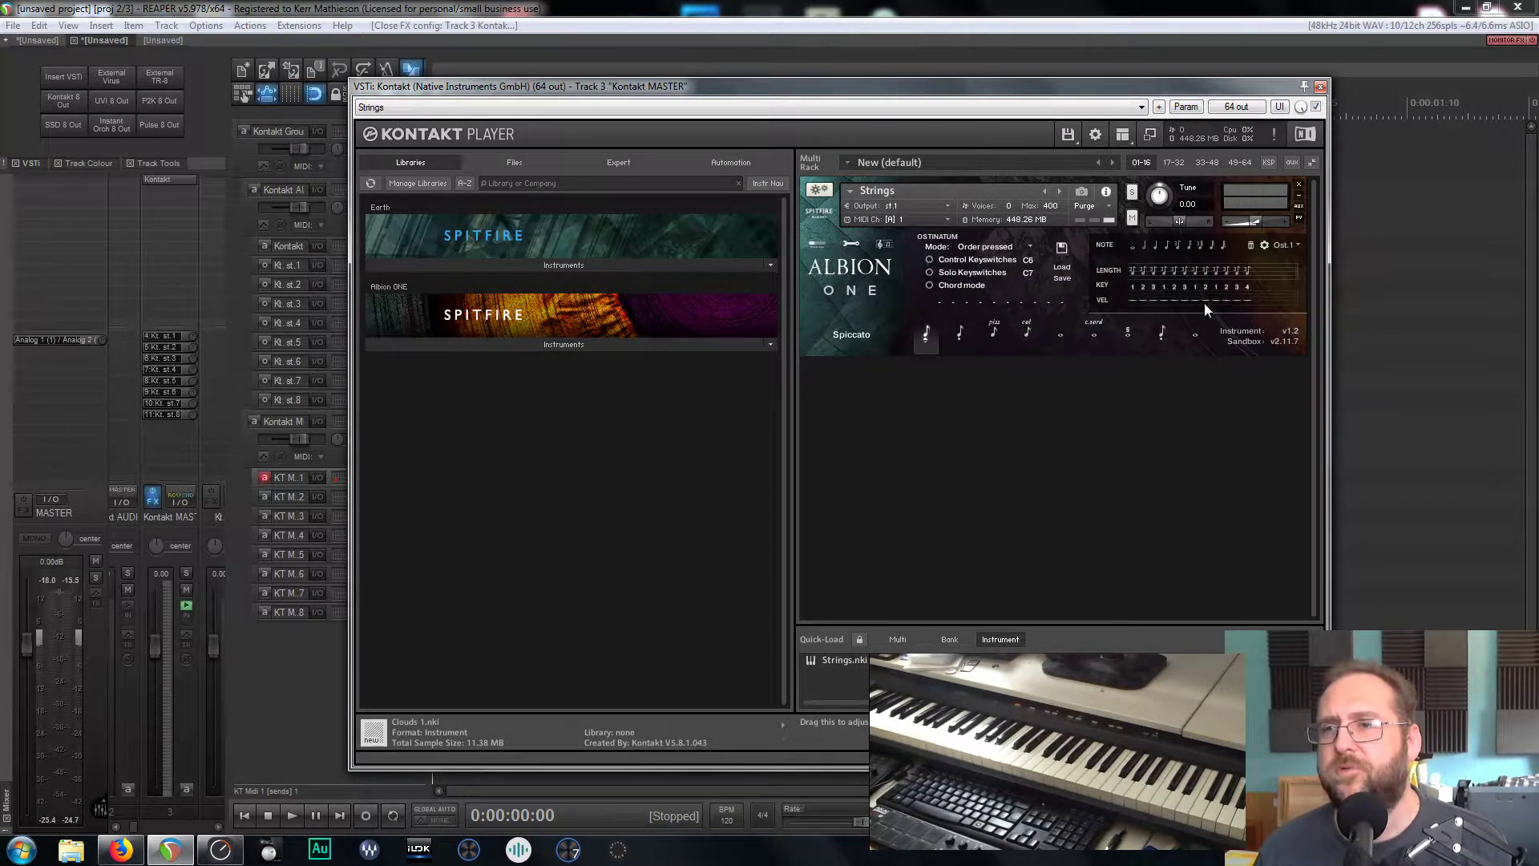
right_click(1219, 283)
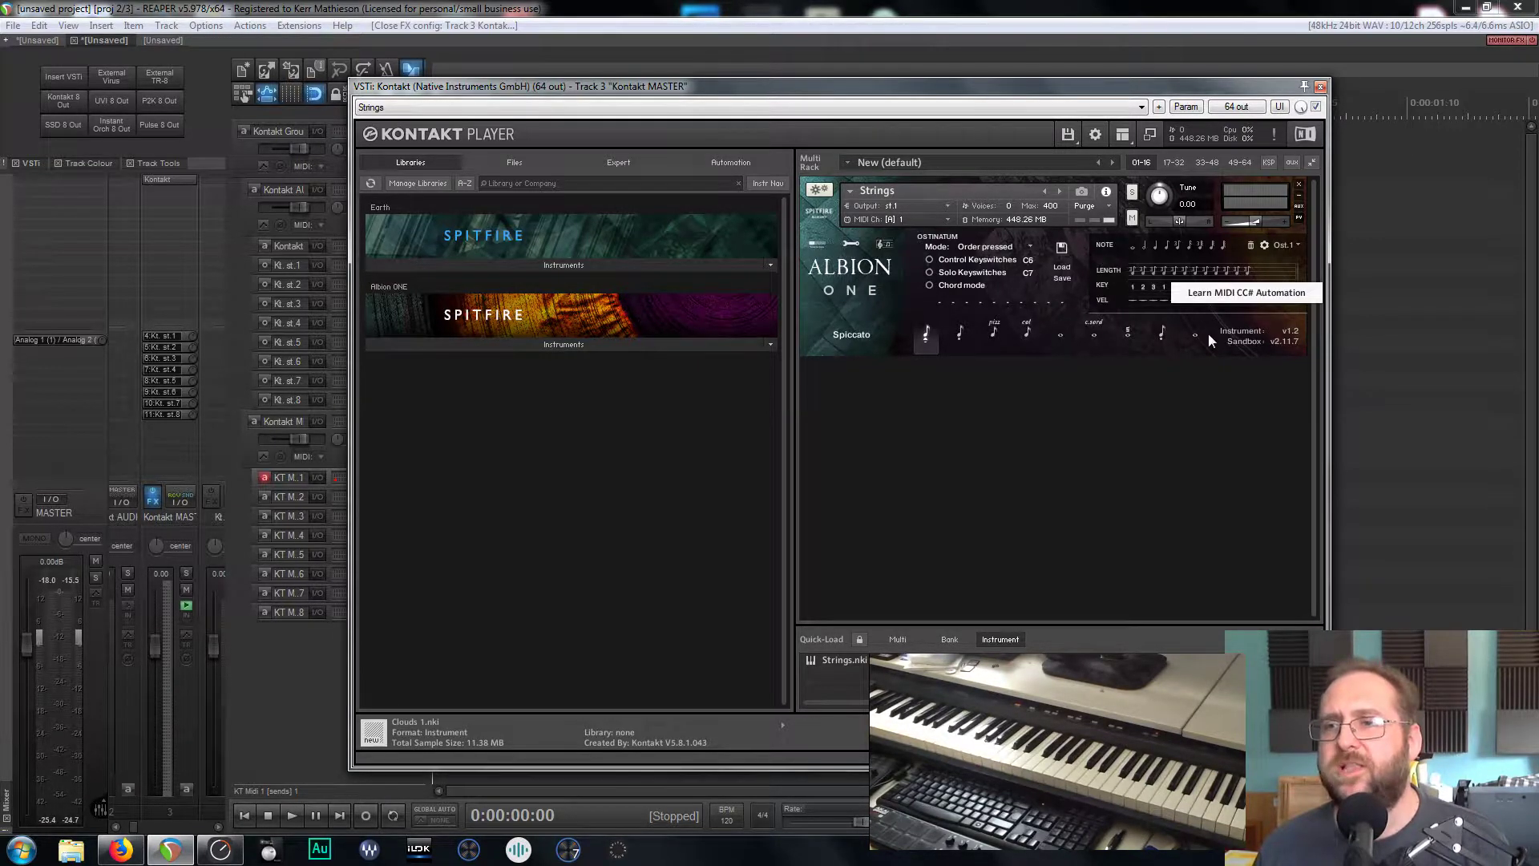
click(1209, 335)
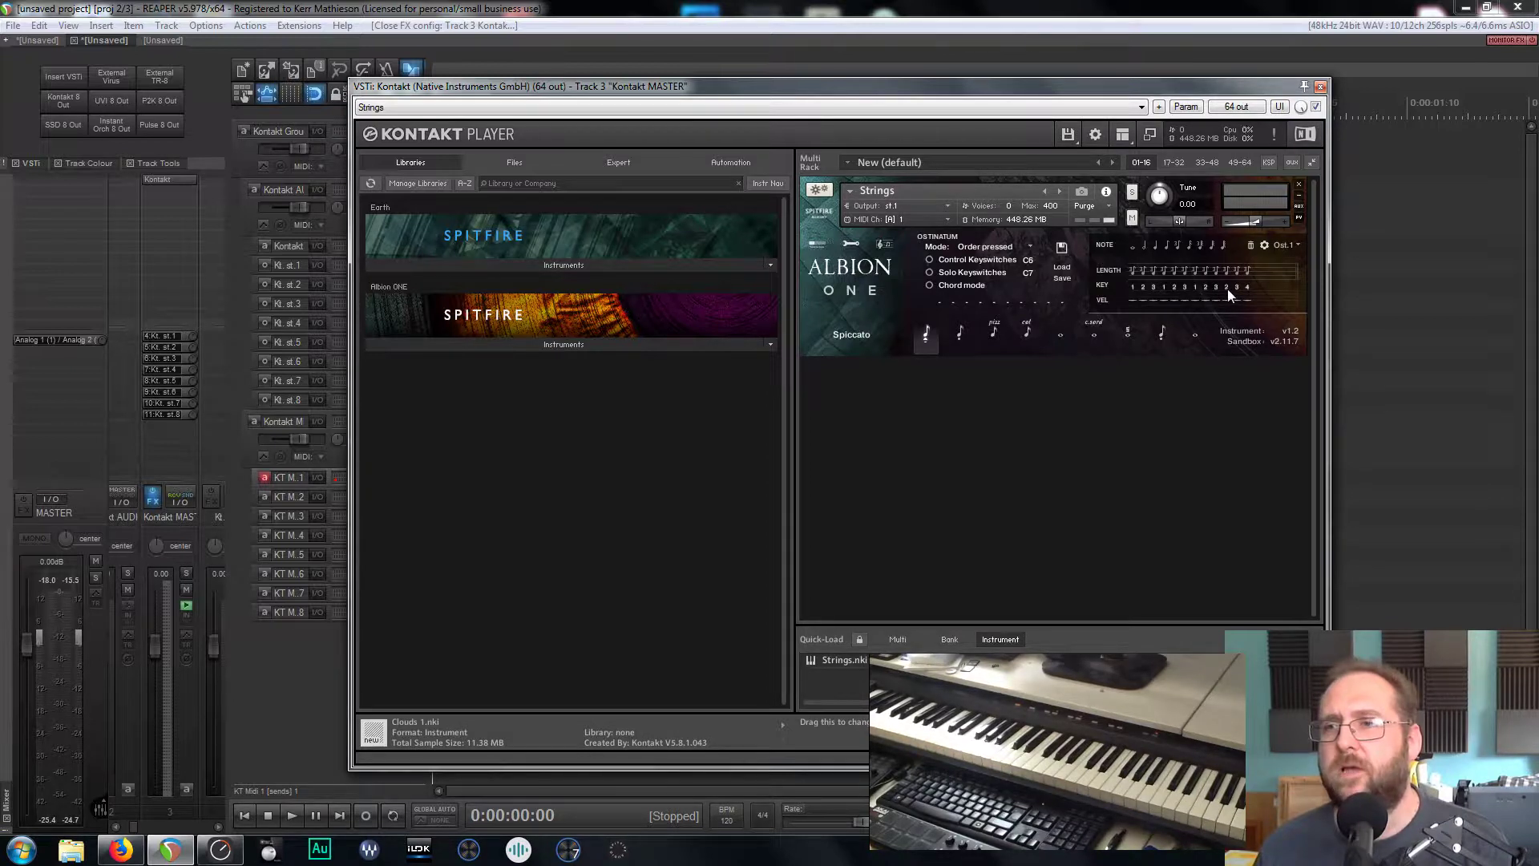
drag(1228, 288, 1248, 292)
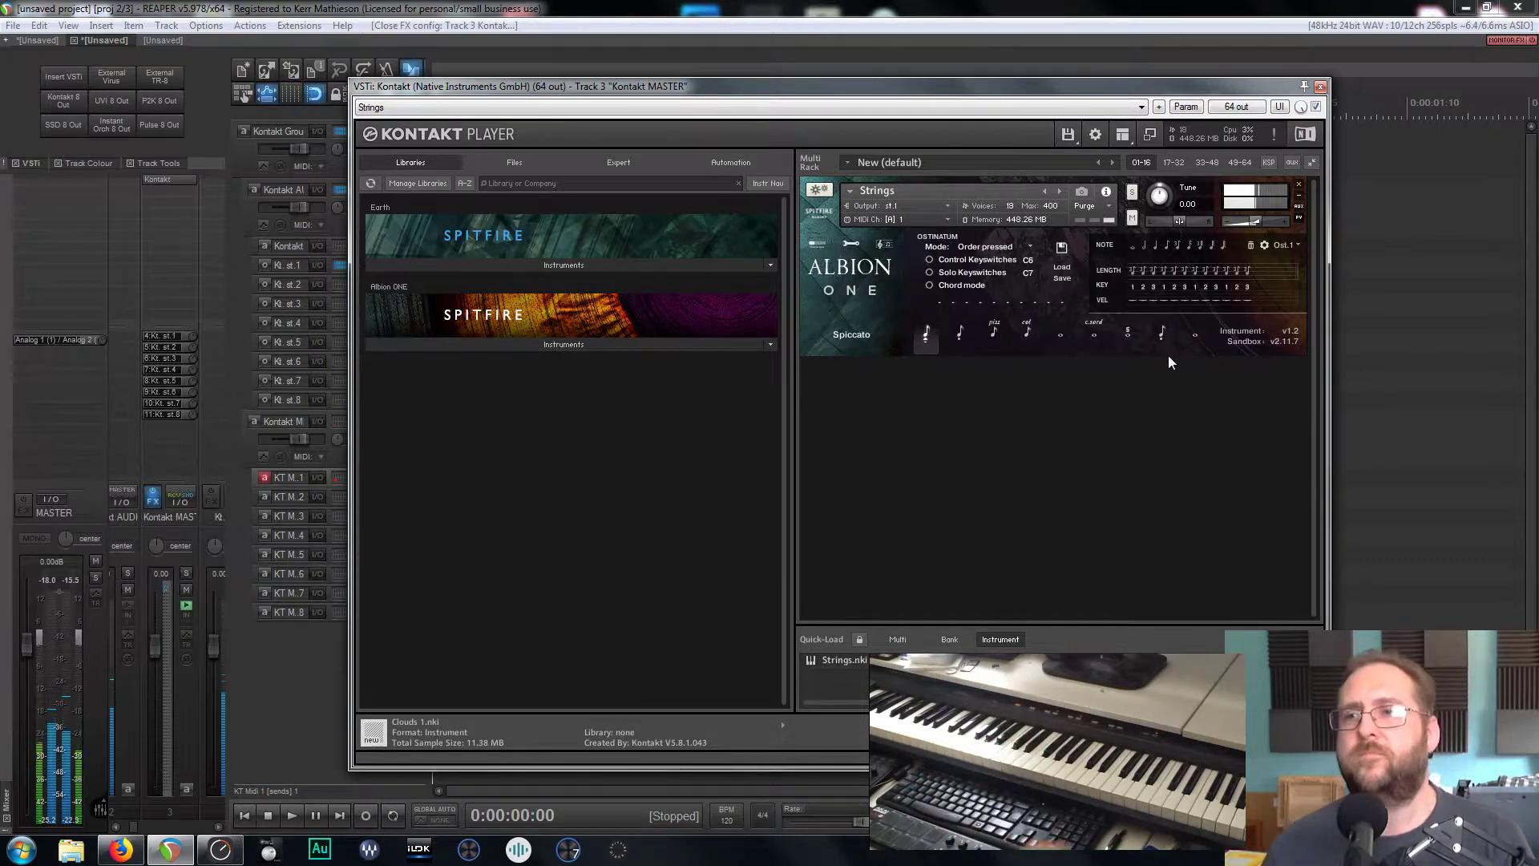
Set the ostinato mode to Ascending and vary the velocity offsets across the pattern's notes.
click(1032, 246)
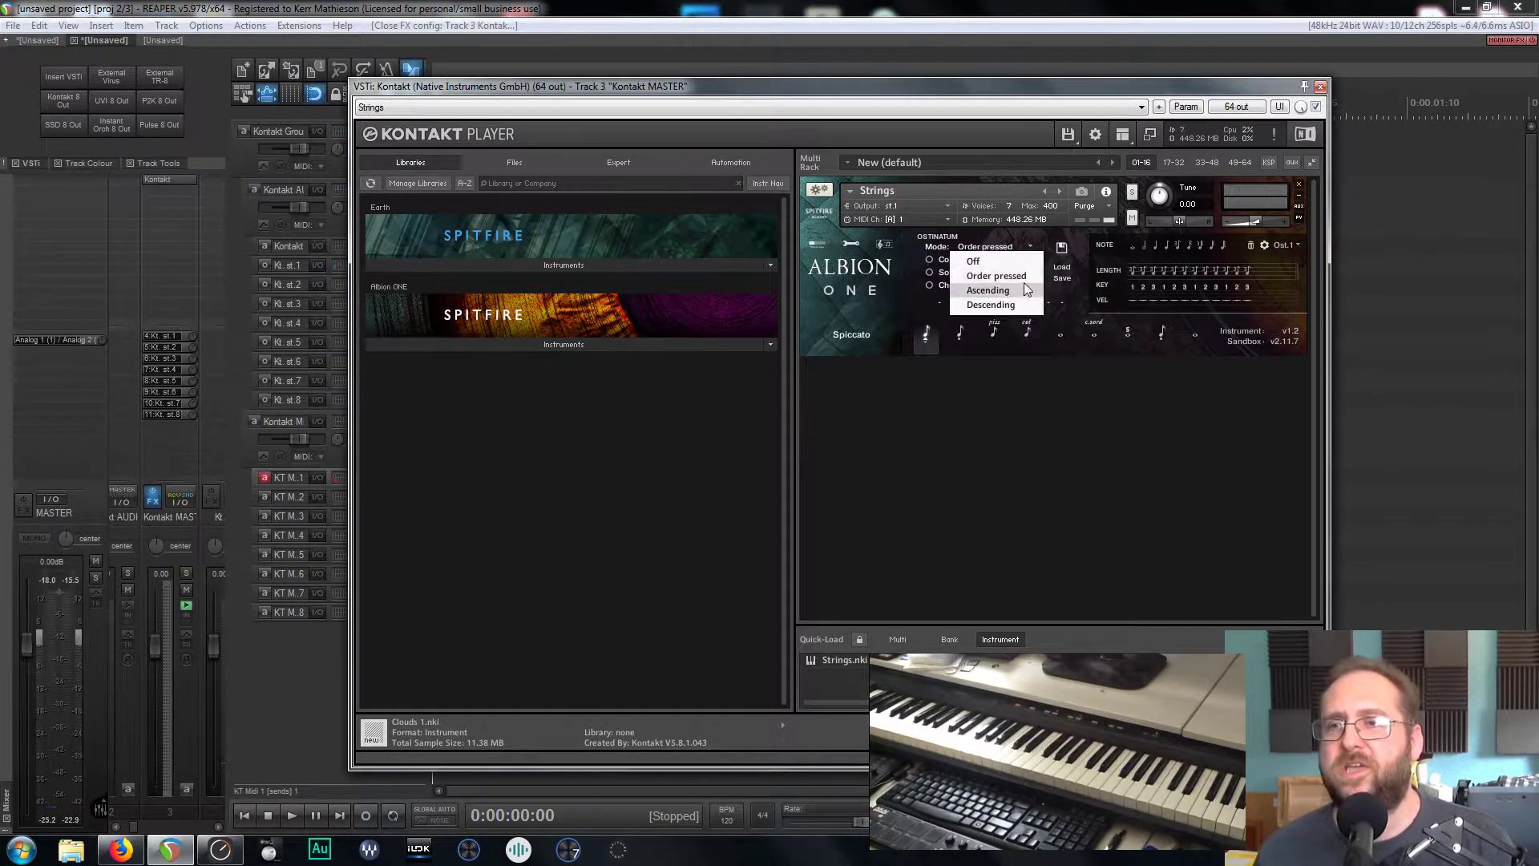
click(987, 290)
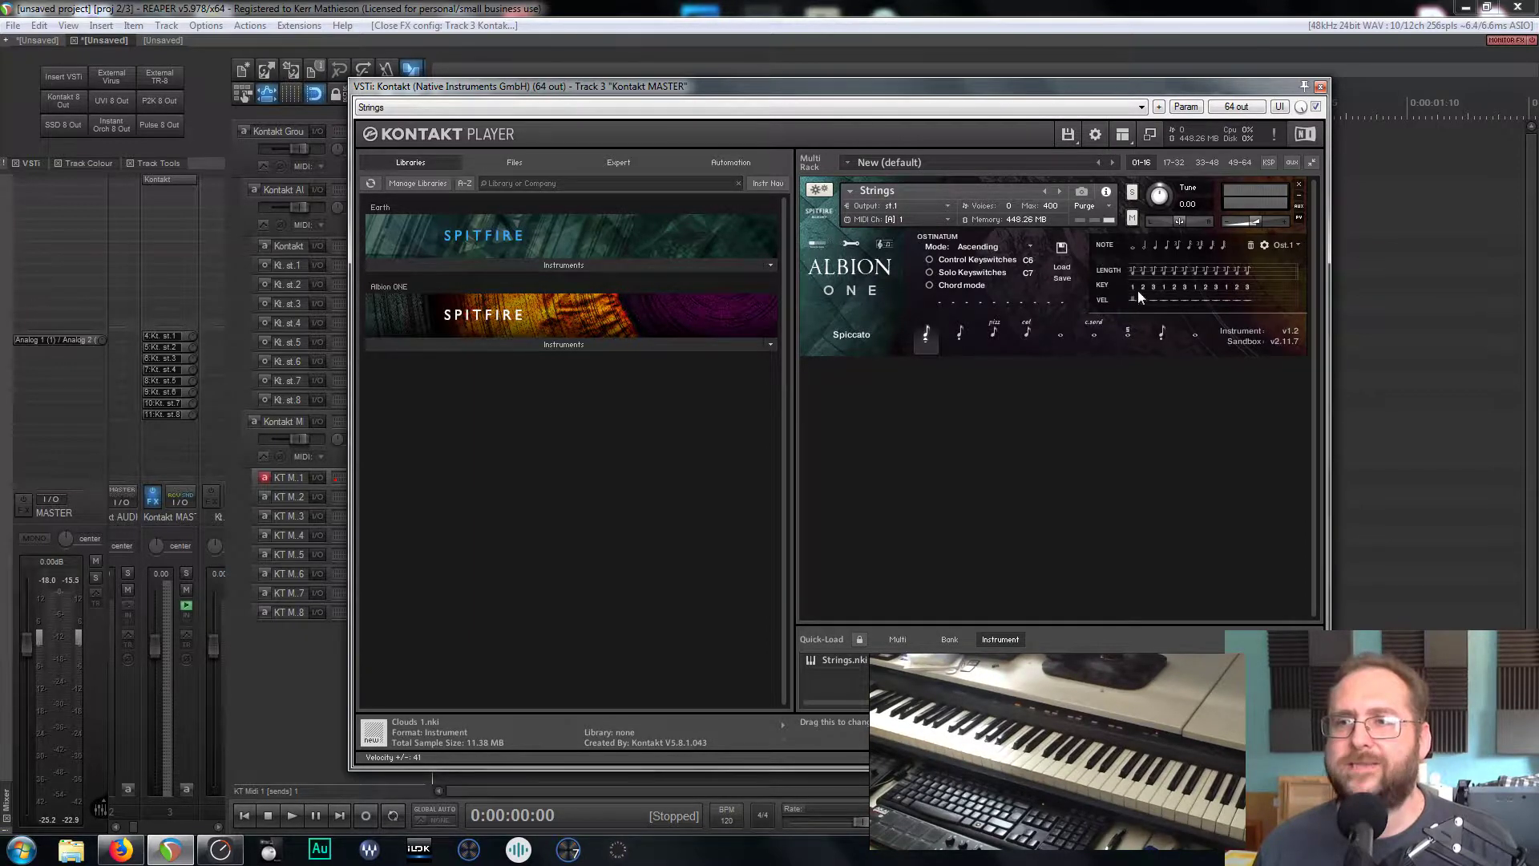
drag(1161, 302, 1228, 286)
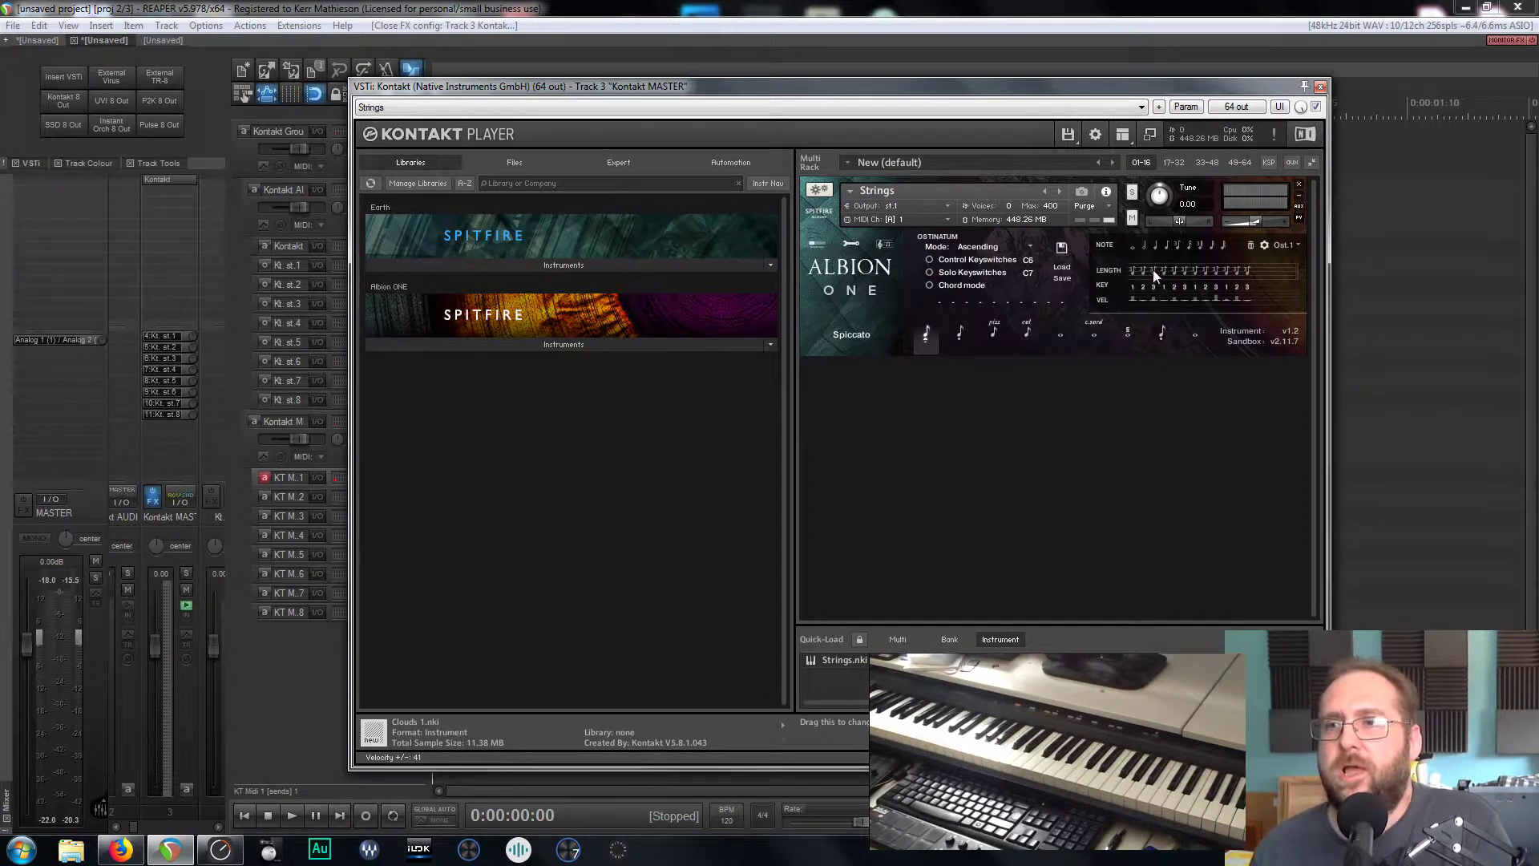
Turn the third, seventh and eleventh notes of the pattern into rests by clearing their key numbers.
drag(1153, 284, 1156, 310)
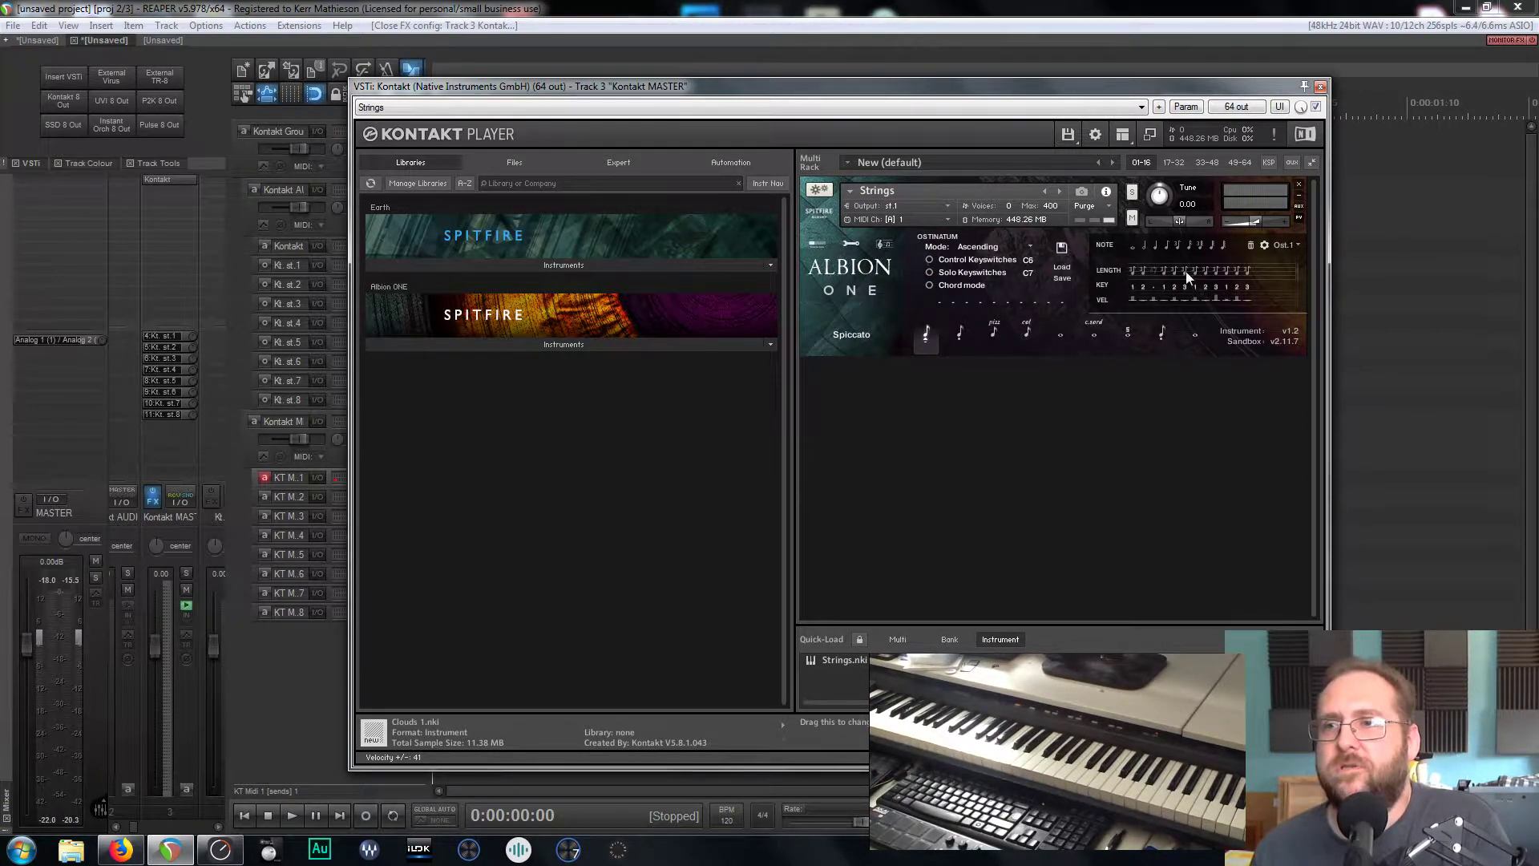
mouse_move(1196, 286)
mouse_down()
mouse_move(1197, 306)
mouse_move(1237, 313)
mouse_up()
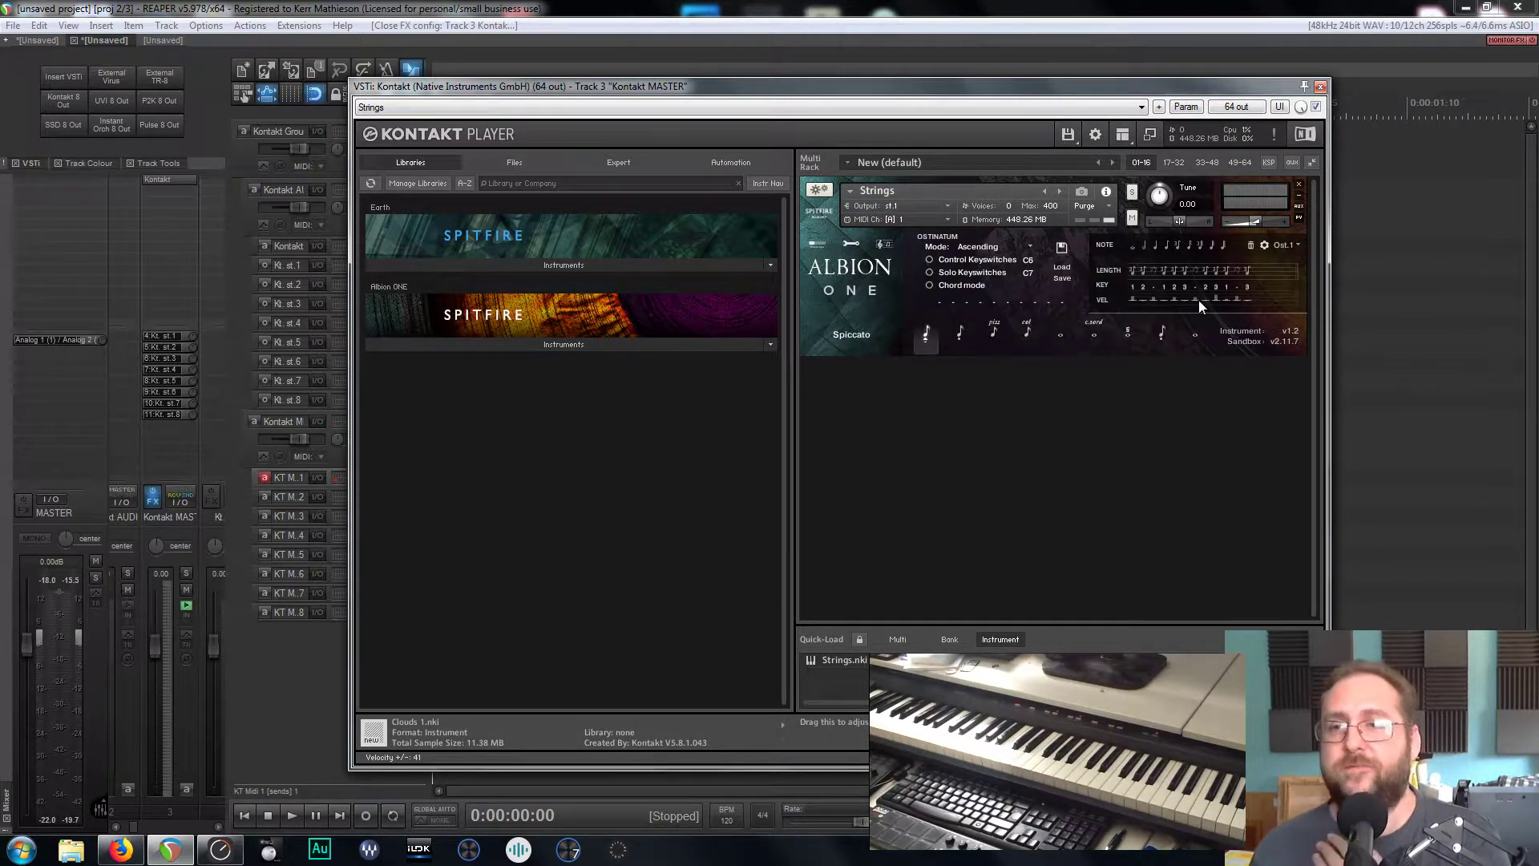
Clear the Ost.1 pattern and build a new eight-note rhythm with mixed note lengths.
click(1249, 245)
click(1249, 245)
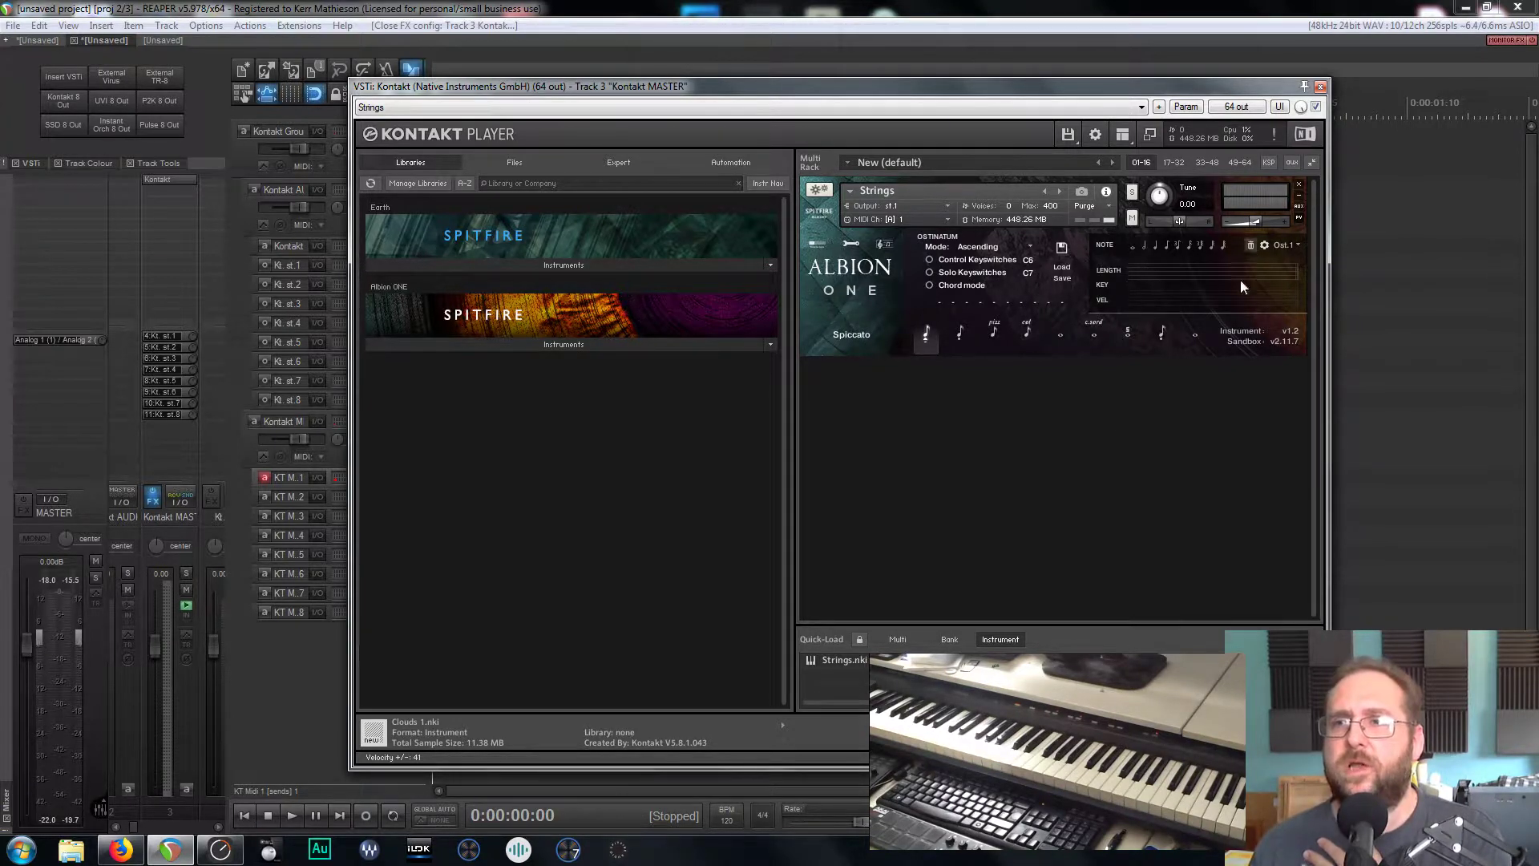
click(1155, 248)
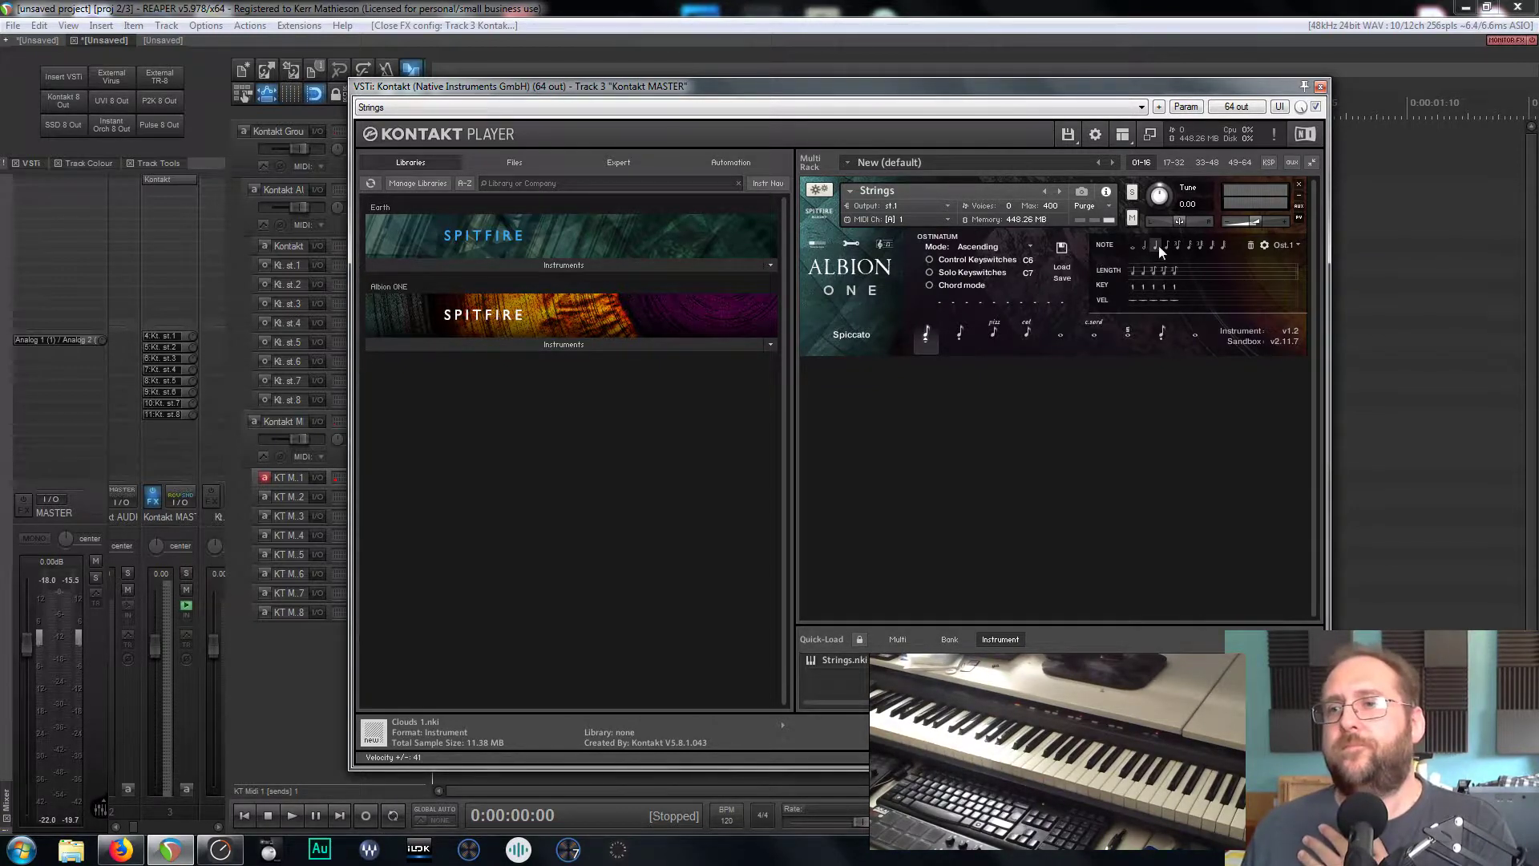
click(1167, 246)
click(1167, 247)
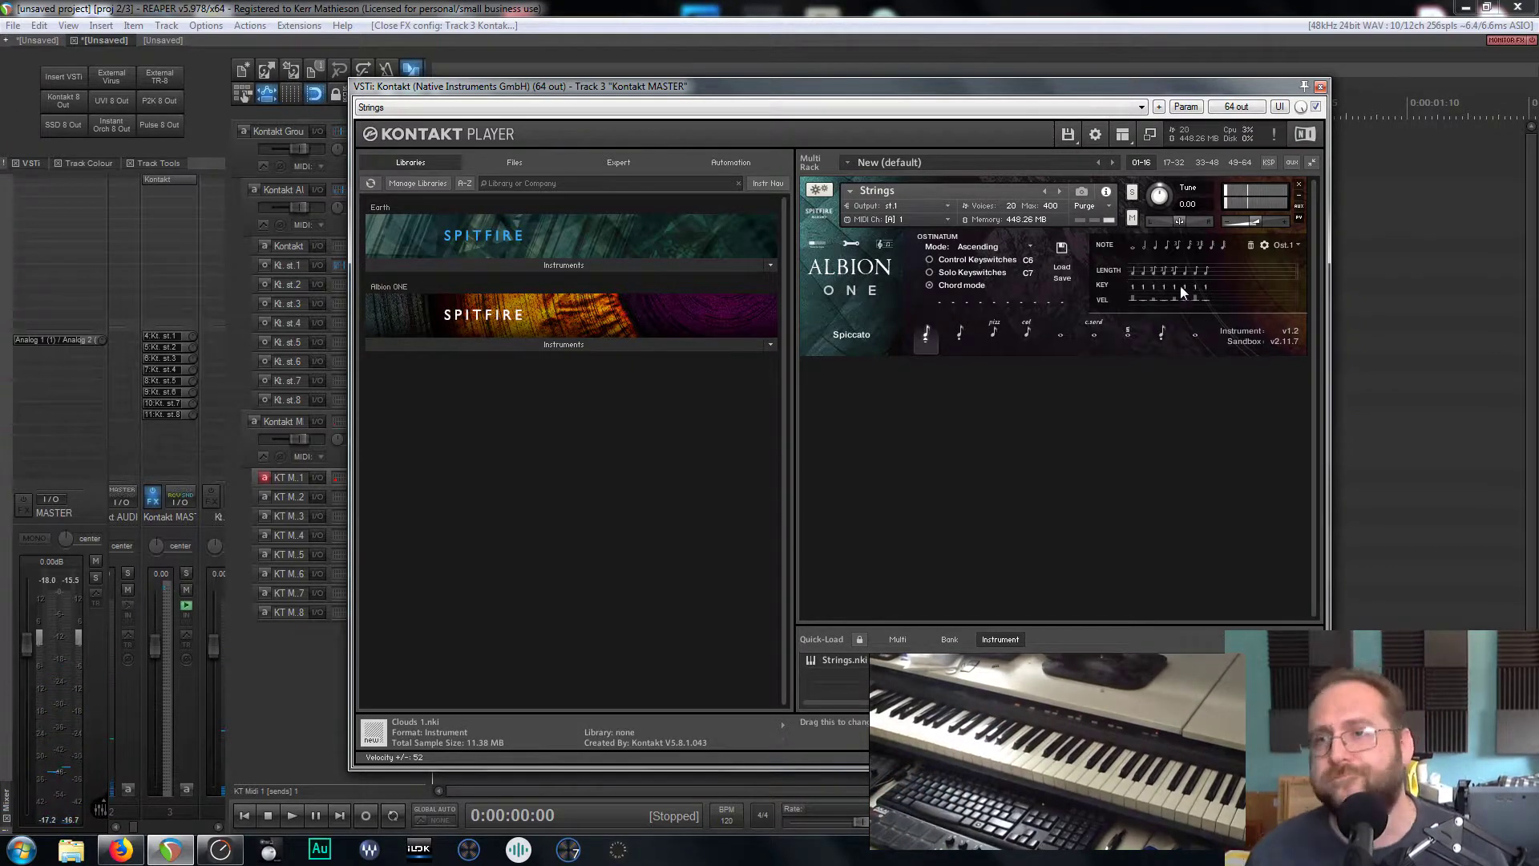
View the list of available ostinato pattern slots, keeping Ost.1 selected.
click(1297, 244)
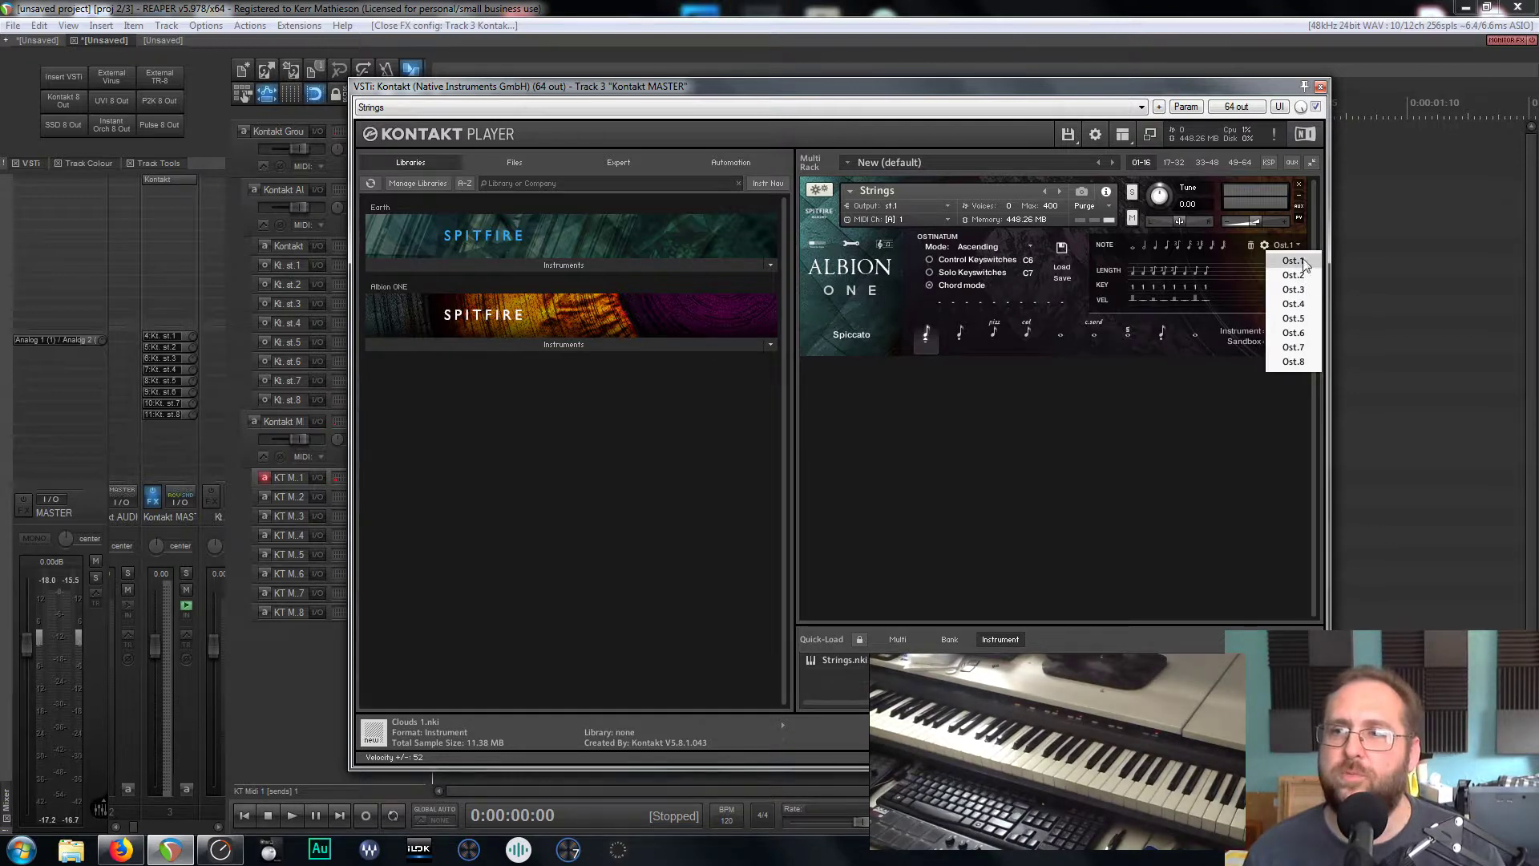
click(1239, 252)
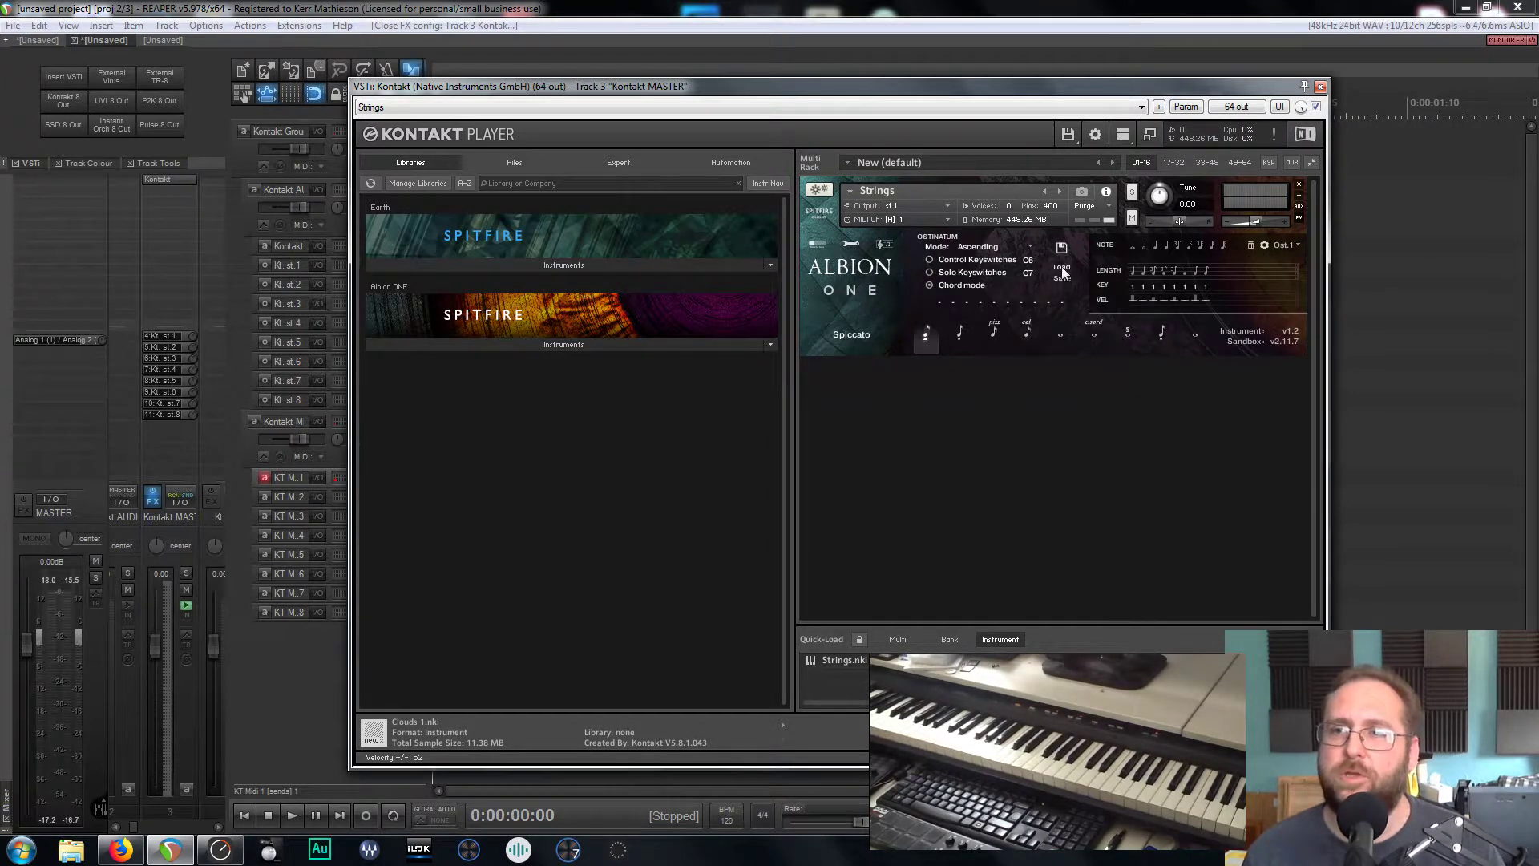